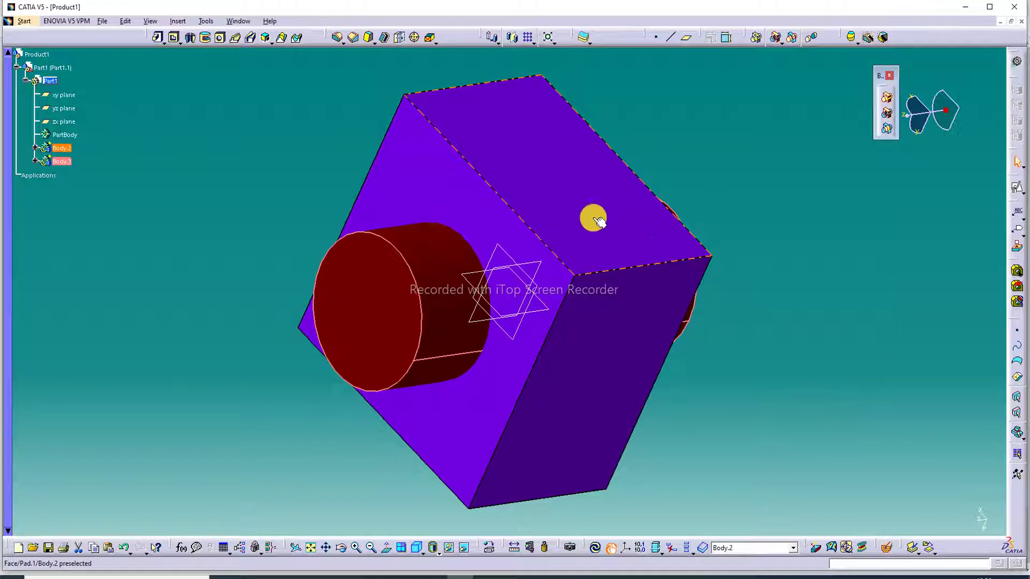
Set the fill colour of Body.2, the rectangular block, to orange
{"action": "right_click", "coordinate": [57, 152]}
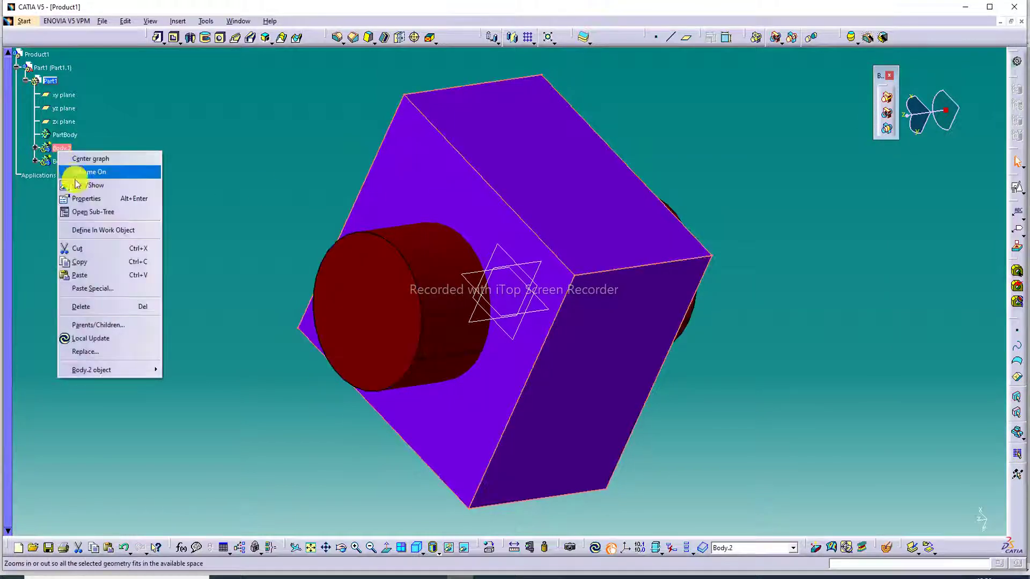
{"action": "left_click", "coordinate": [90, 199]}
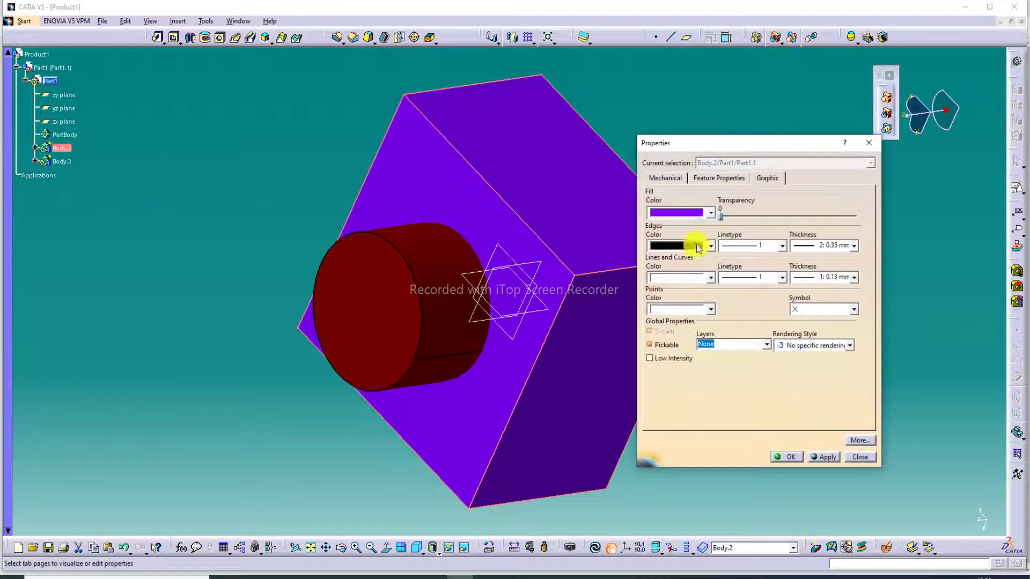
{"action": "left_click", "coordinate": [711, 214]}
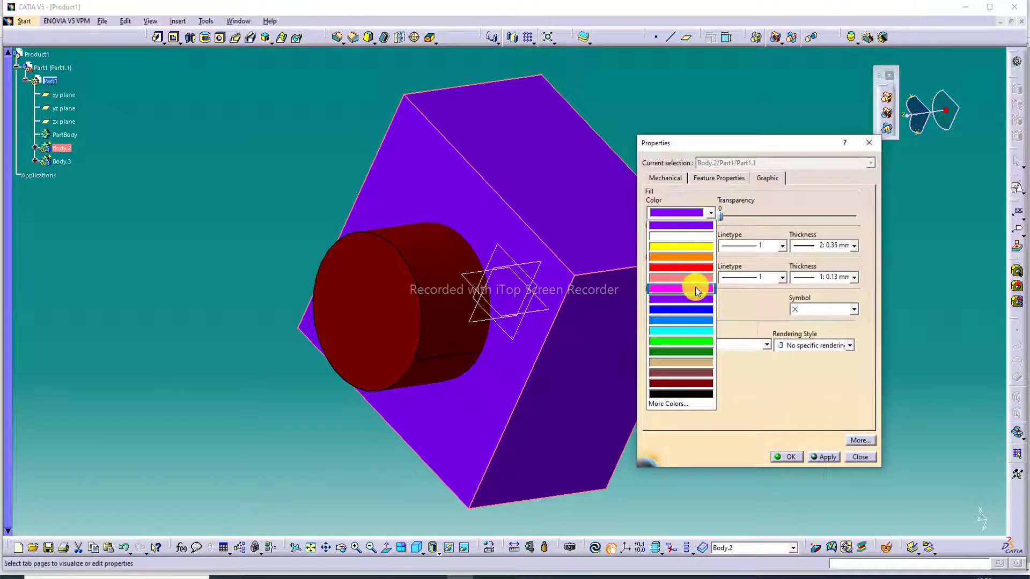
{"action": "left_click", "coordinate": [693, 320]}
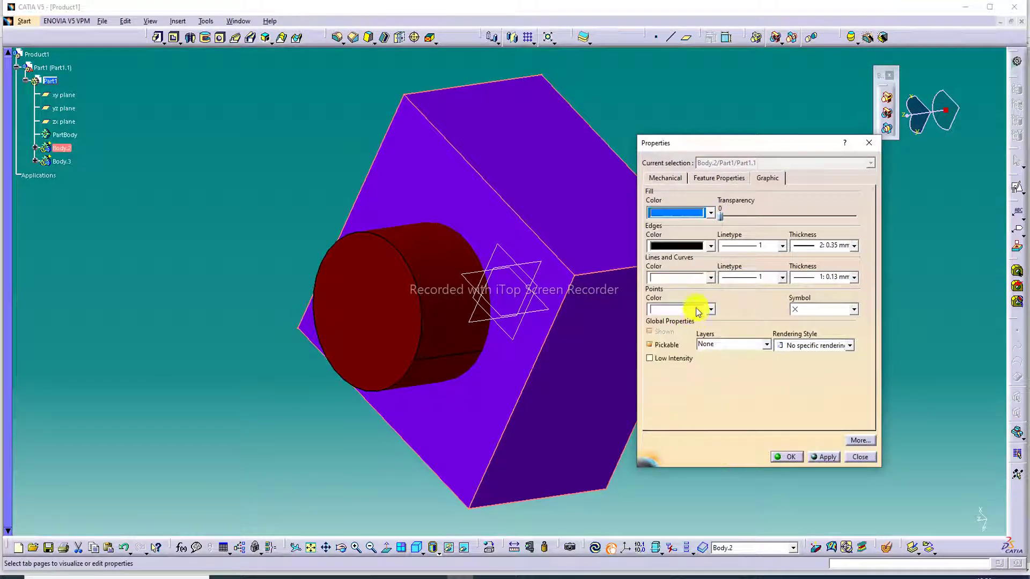
{"action": "left_click", "coordinate": [711, 213]}
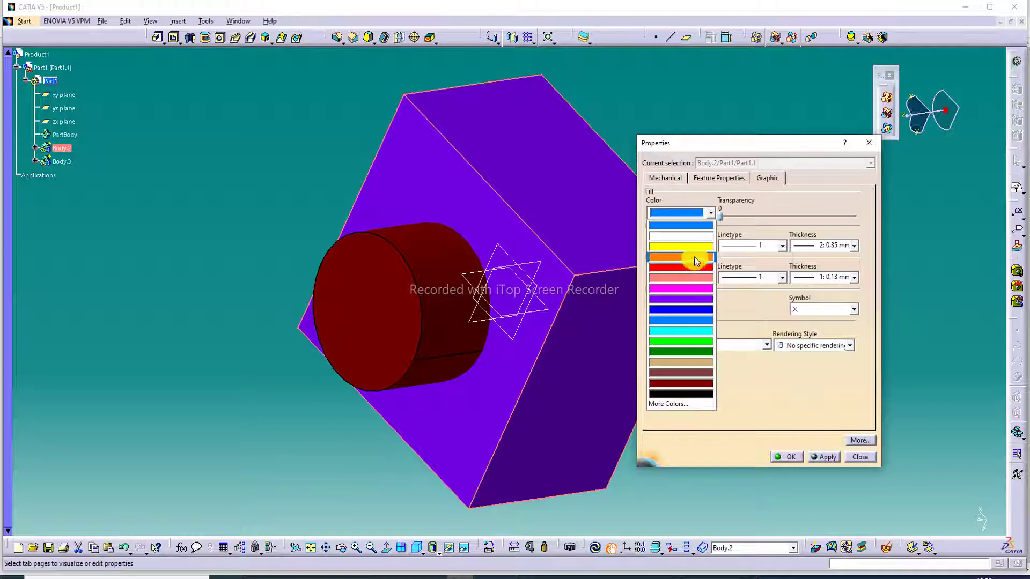
{"action": "left_click", "coordinate": [694, 256]}
{"action": "left_click", "coordinate": [783, 458]}
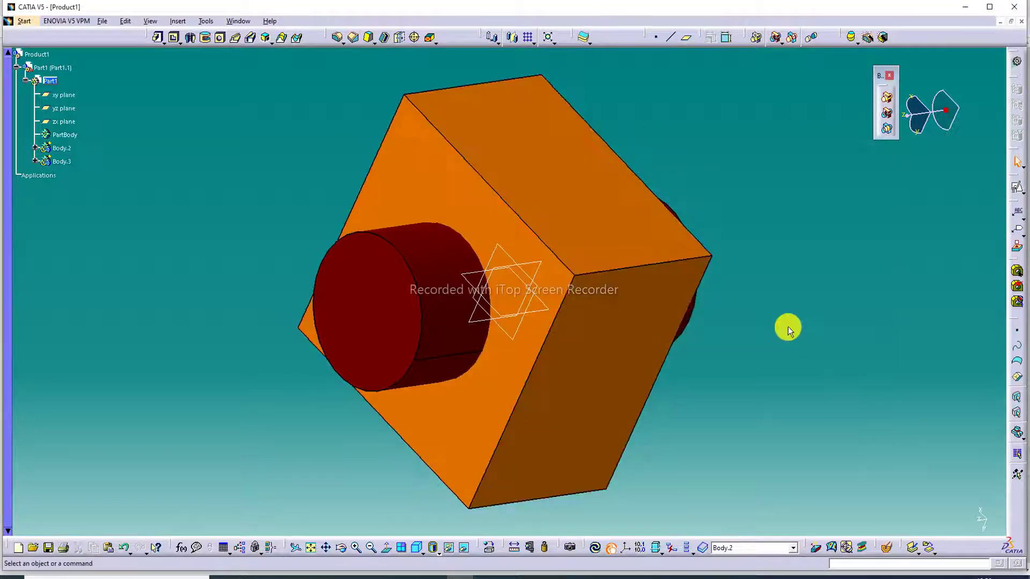
Examine the block and the cylinder running through it from several angles
{"action": "middle_click_drag", "start_coordinate": [704, 148], "coordinate": [630, 113]}
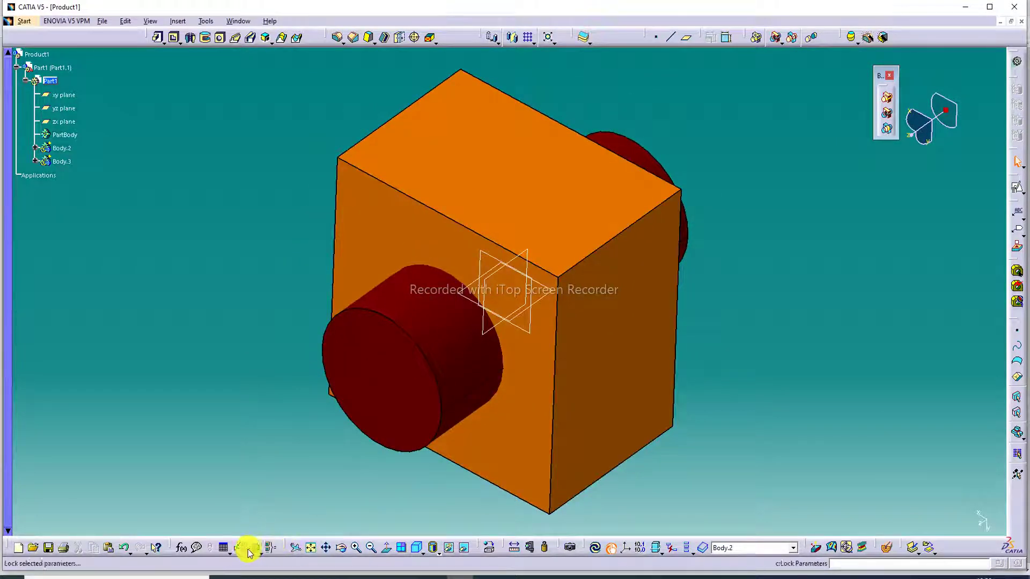
{"action": "left_click", "coordinate": [370, 547]}
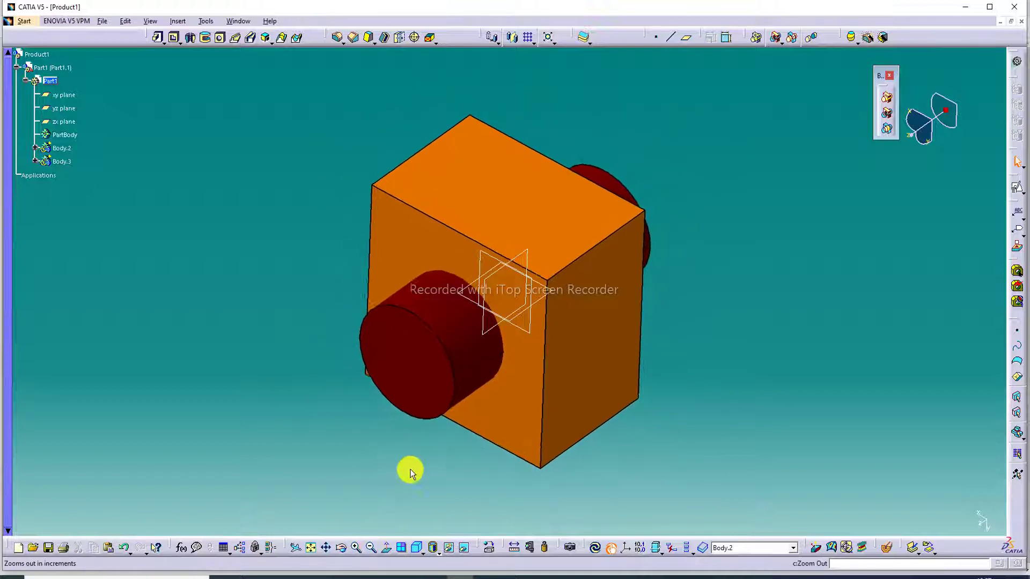
{"action": "middle_click_drag", "start_coordinate": [652, 218], "coordinate": [536, 311]}
{"action": "middle_click_drag", "start_coordinate": [621, 310], "coordinate": [506, 291]}
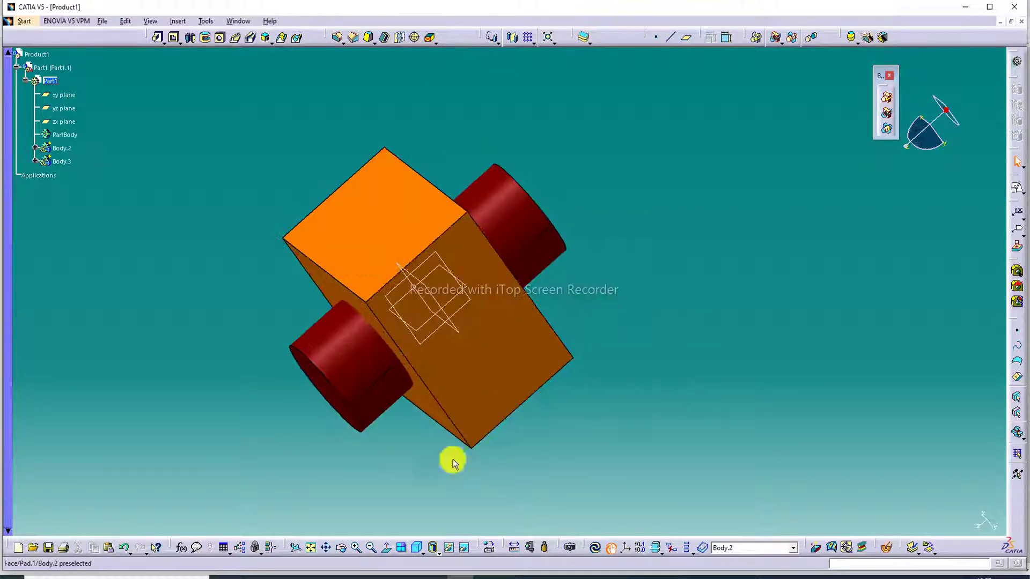
{"action": "left_click", "coordinate": [312, 546]}
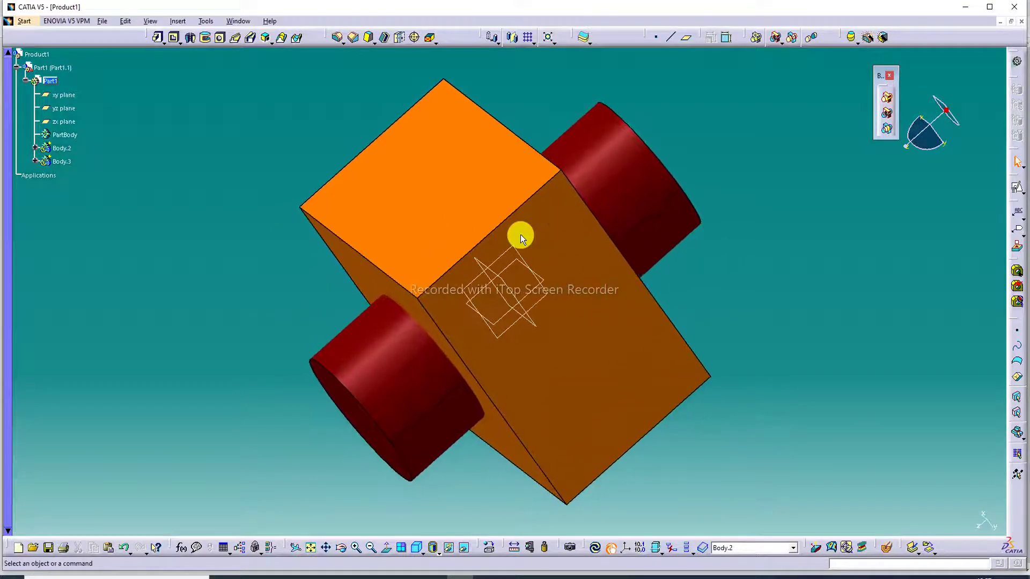
{"action": "middle_click_drag", "start_coordinate": [524, 234], "coordinate": [774, 157]}
{"action": "middle_click_drag", "start_coordinate": [619, 242], "coordinate": [753, 288]}
{"action": "middle_click_drag", "start_coordinate": [432, 88], "coordinate": [363, 246]}
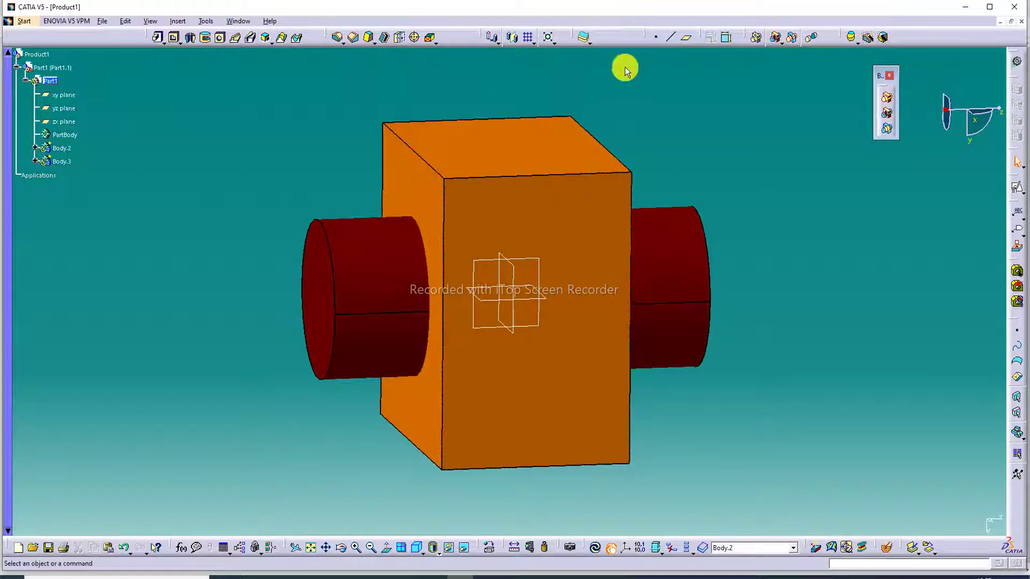
Try an Intersect of Body.2 to Body.3 with a preview, and undo it
{"action": "left_click", "coordinate": [889, 131]}
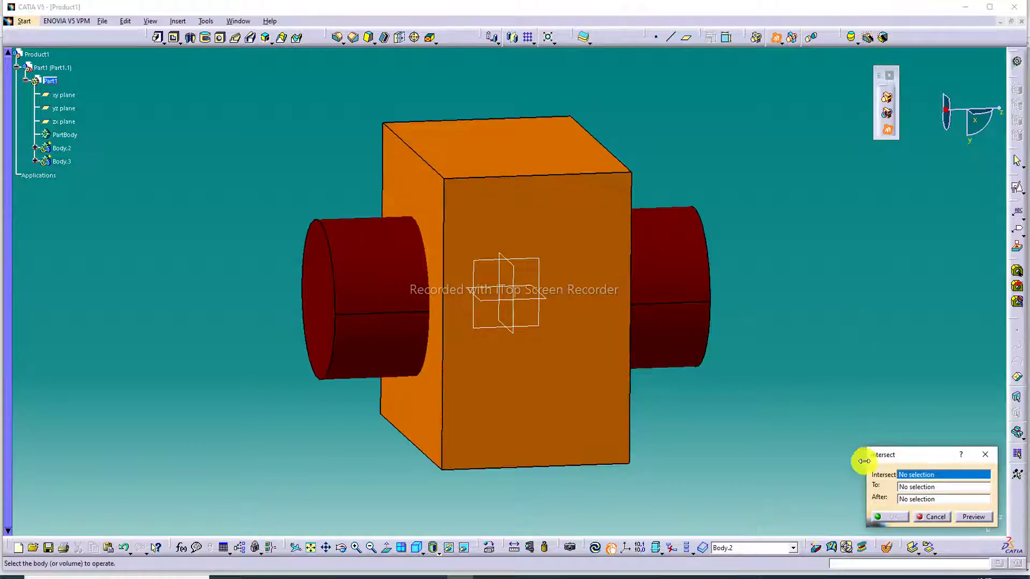
{"action": "left_click", "coordinate": [63, 153]}
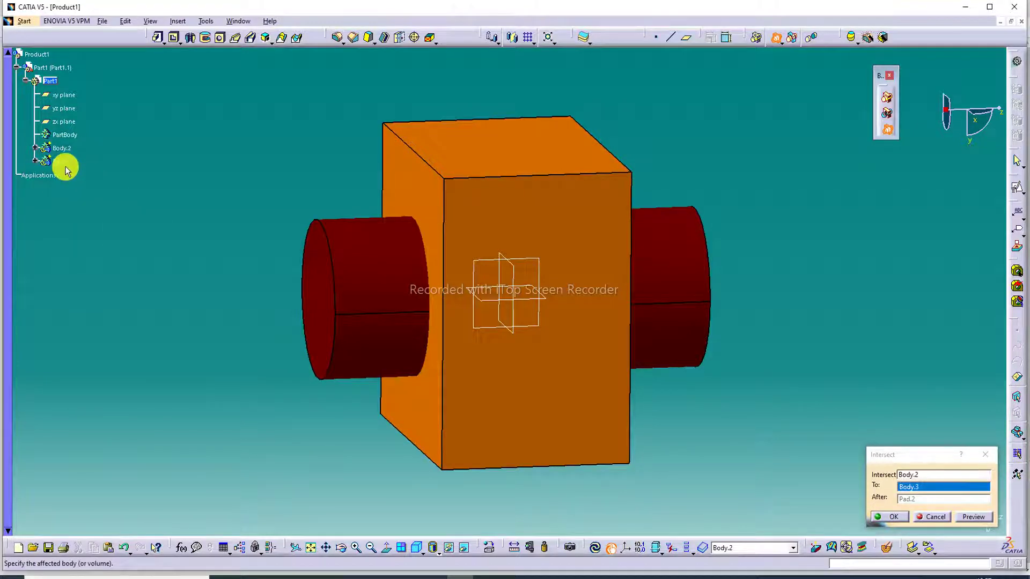
{"action": "left_click", "coordinate": [70, 167]}
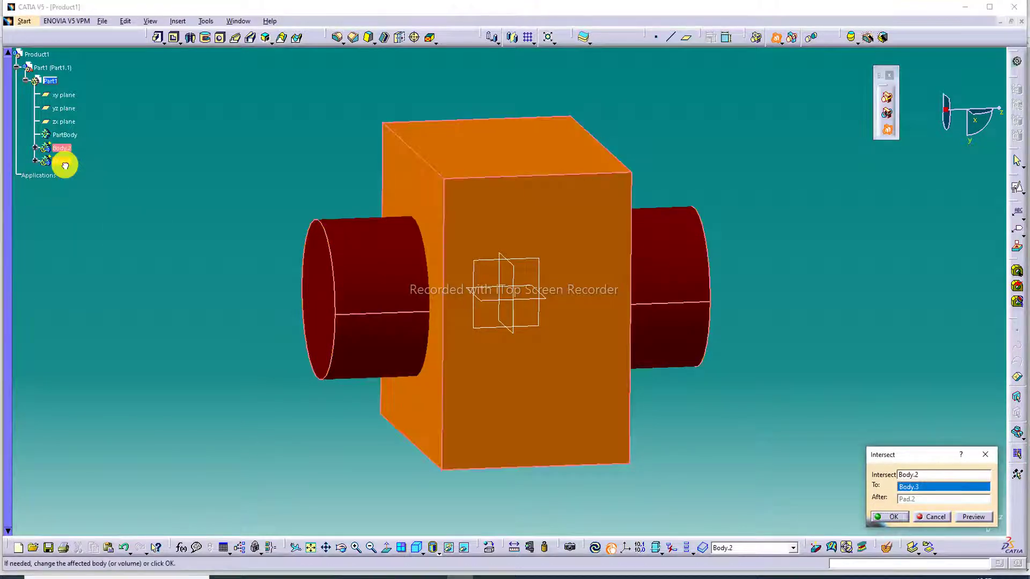
{"action": "left_click", "coordinate": [964, 517]}
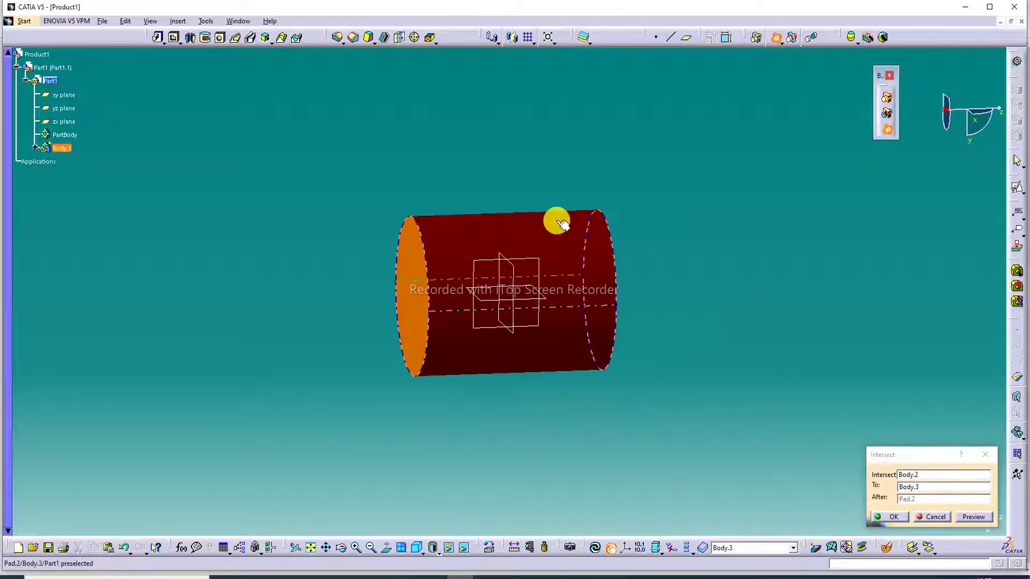
{"action": "middle_click_drag", "start_coordinate": [559, 221], "coordinate": [645, 274]}
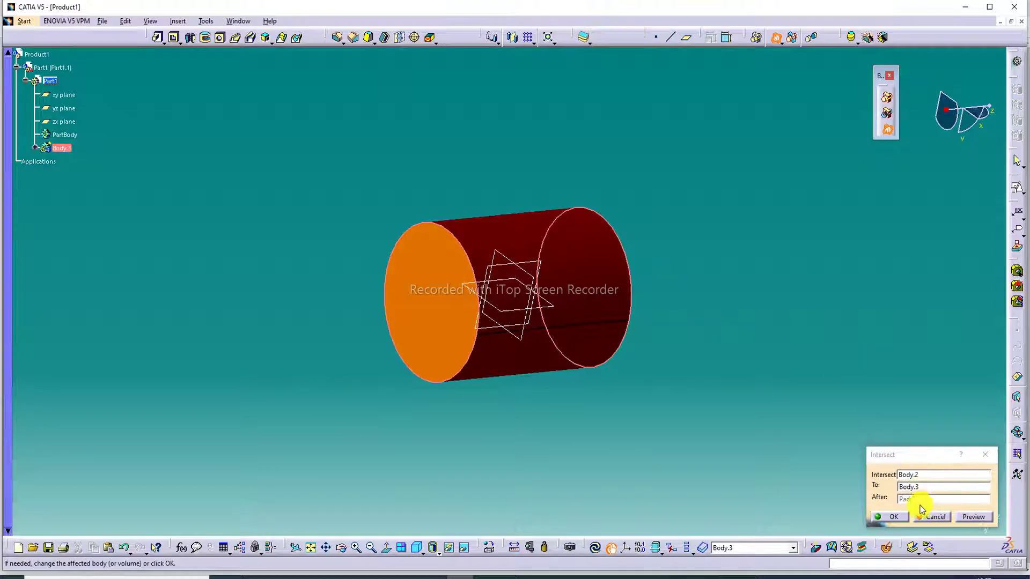
{"action": "left_click", "coordinate": [891, 517]}
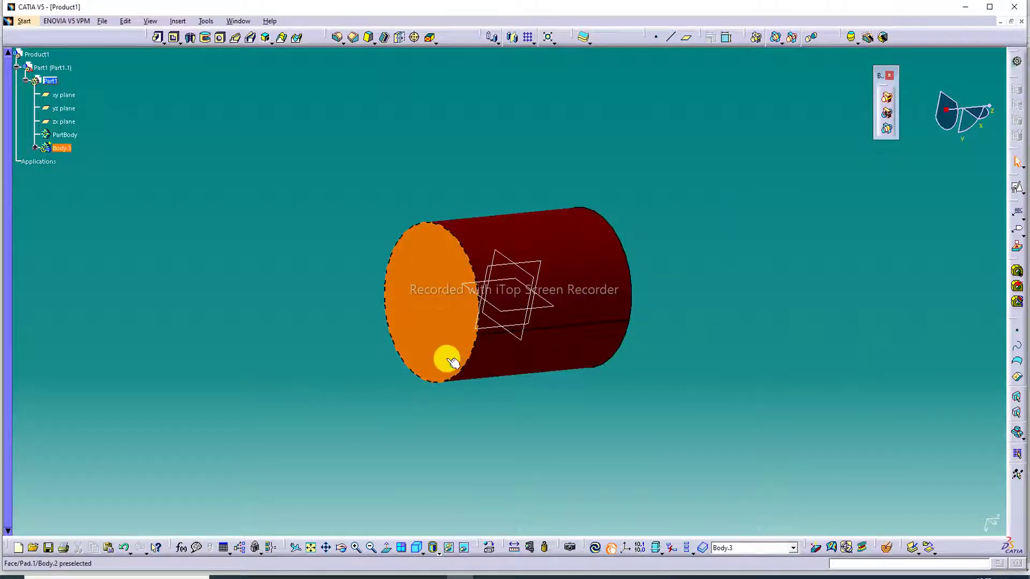
{"action": "left_click", "coordinate": [123, 549]}
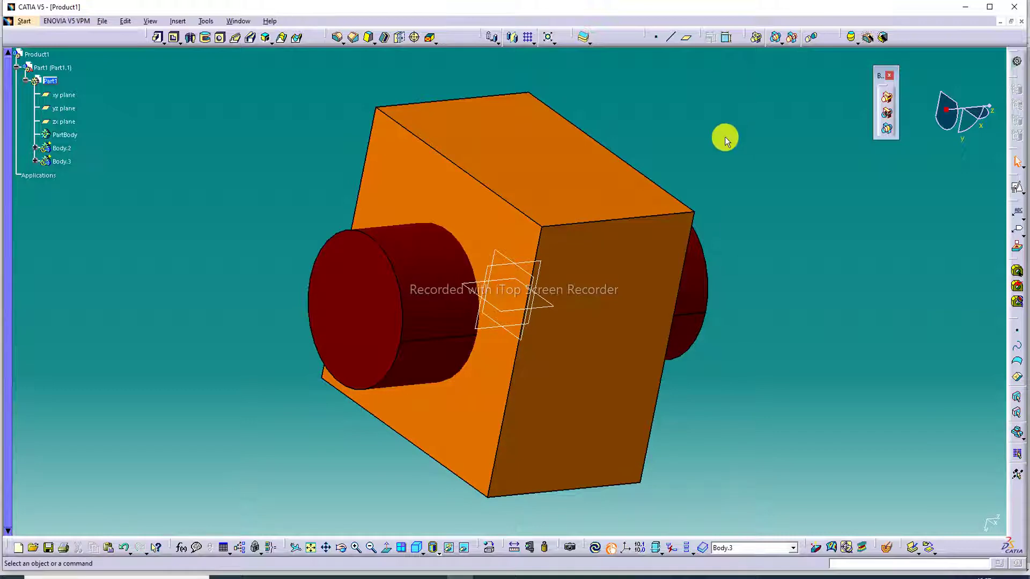
Try the reverse Intersect of Body.3 to Body.2 with a preview, and undo it
{"action": "middle_click_drag", "start_coordinate": [717, 223], "coordinate": [670, 258]}
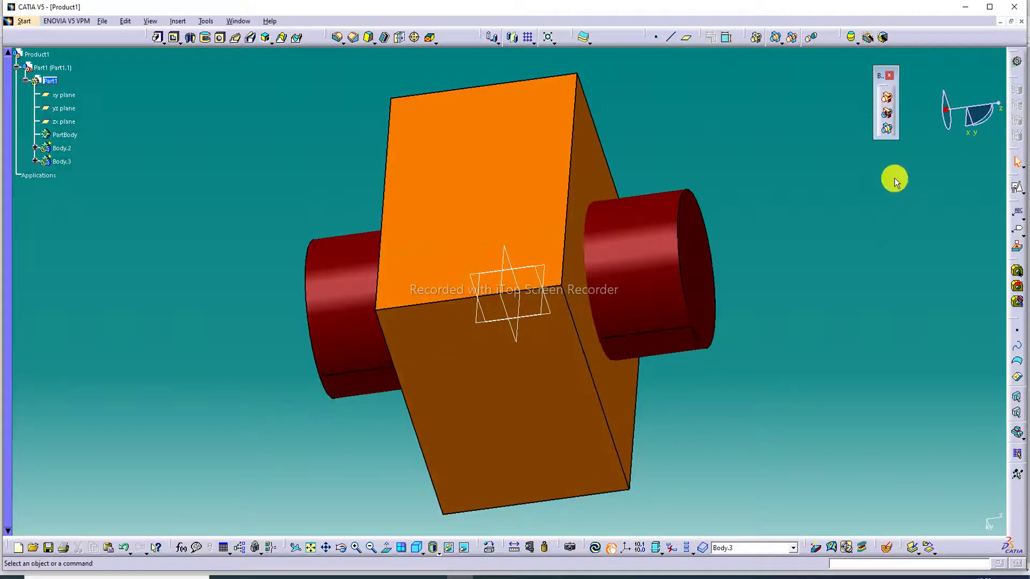
{"action": "left_click", "coordinate": [887, 127]}
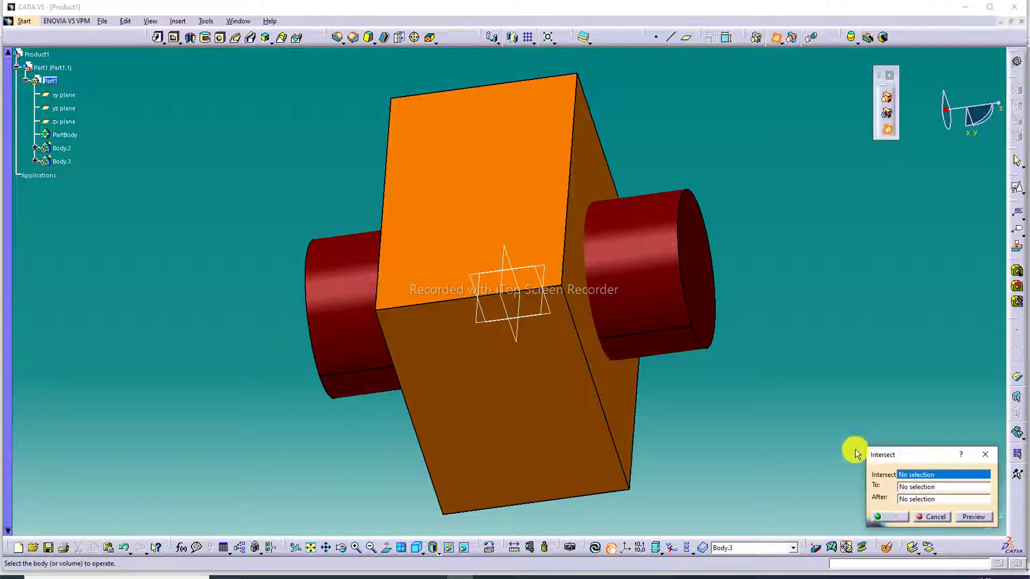
{"action": "left_click", "coordinate": [63, 162]}
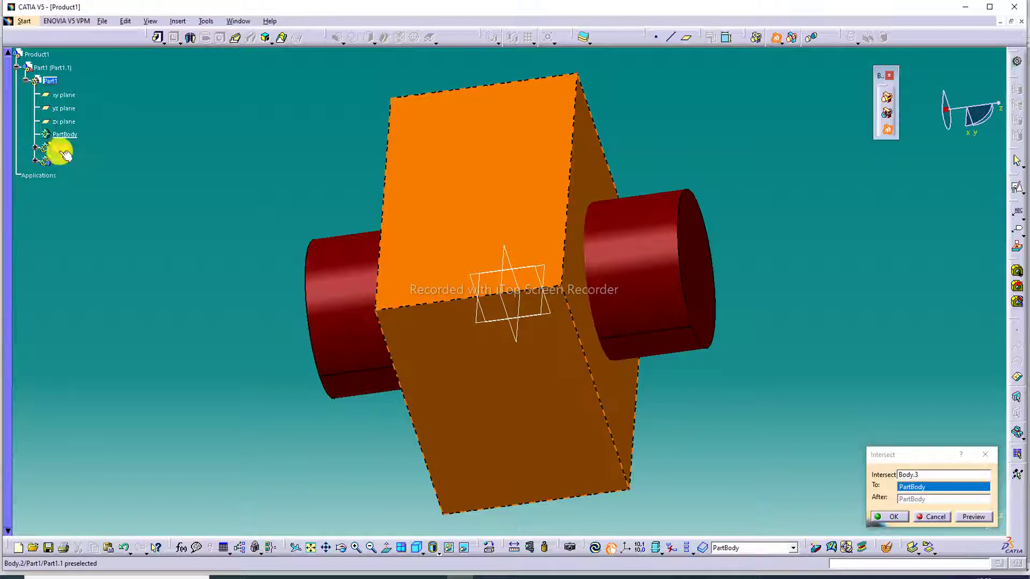
{"action": "left_click", "coordinate": [63, 149]}
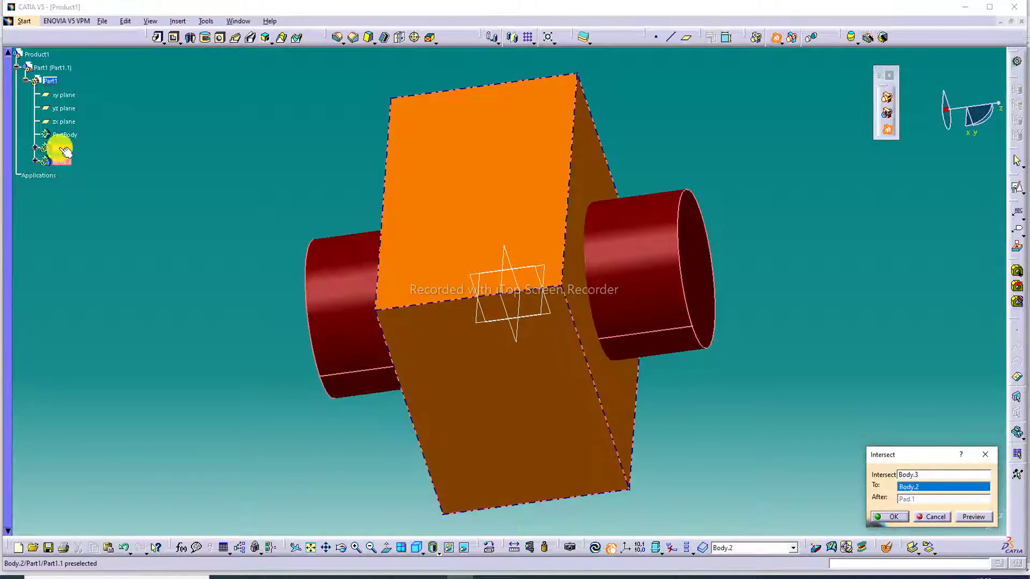
{"action": "left_click", "coordinate": [974, 517]}
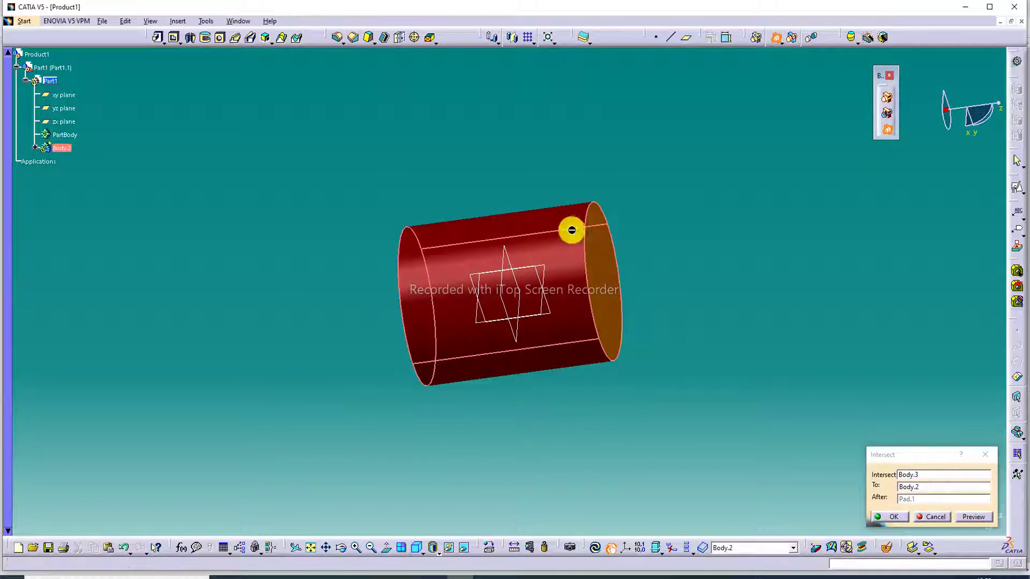
{"action": "left_click", "coordinate": [893, 517]}
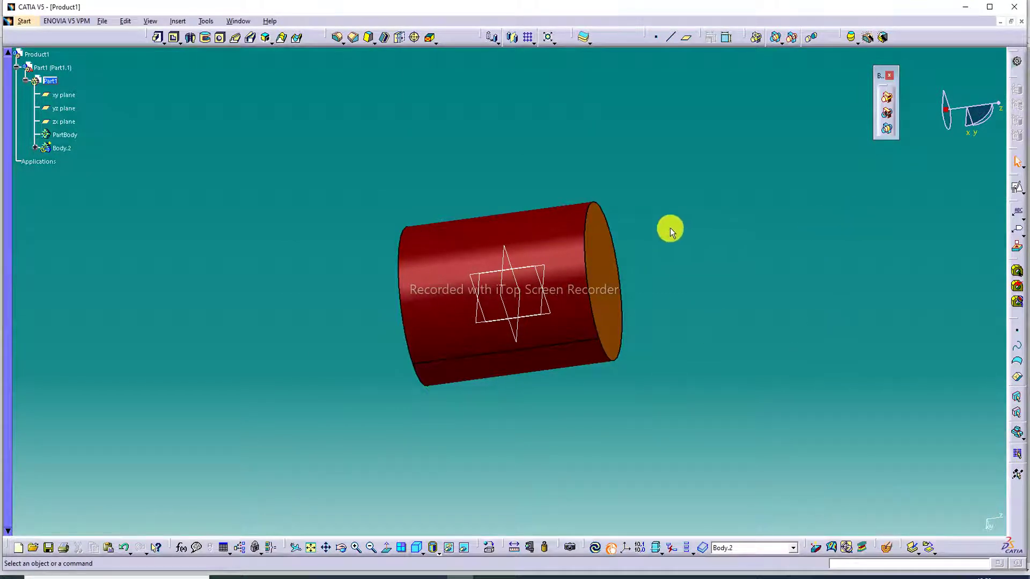
{"action": "left_click", "coordinate": [124, 547]}
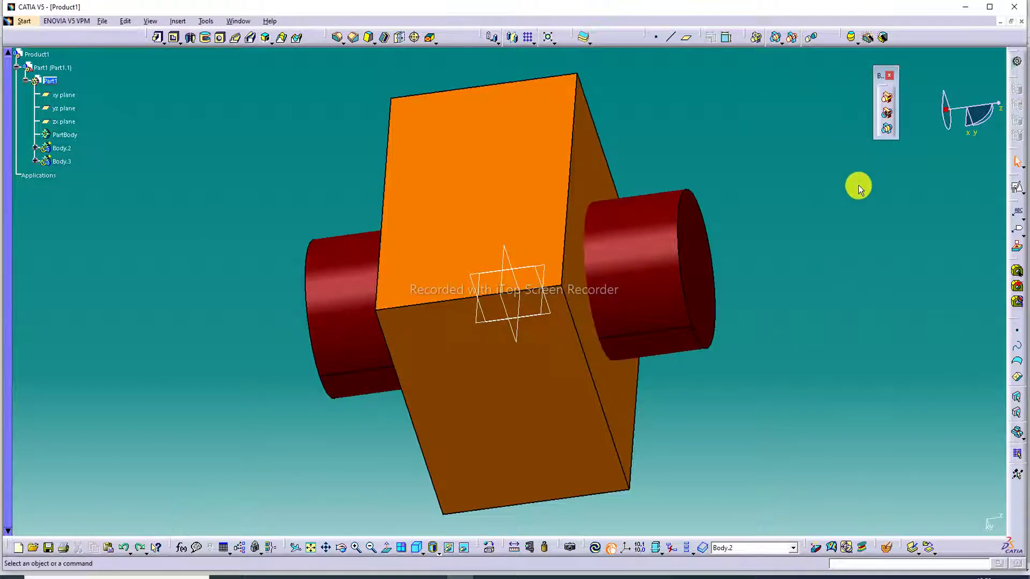
Repeat the Intersect of Body.2 to Body.3 with a preview, and undo it
{"action": "left_click", "coordinate": [887, 128]}
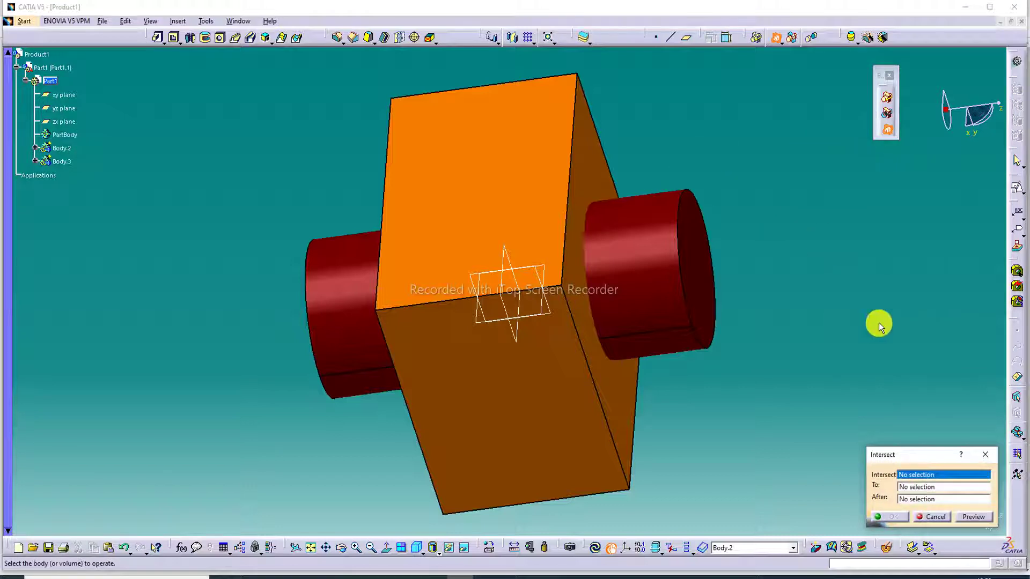
{"action": "left_click", "coordinate": [63, 150]}
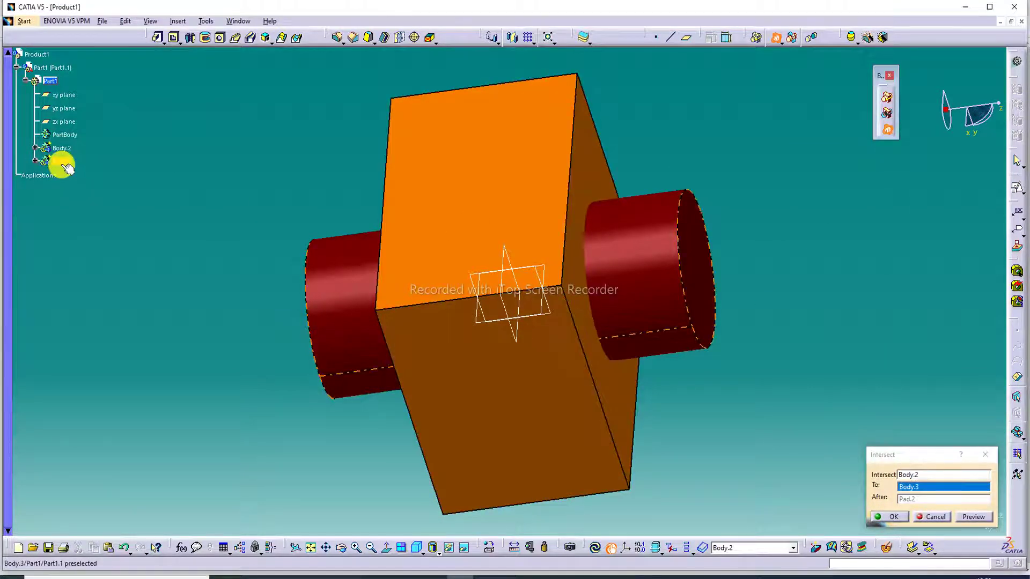
{"action": "left_click", "coordinate": [66, 162]}
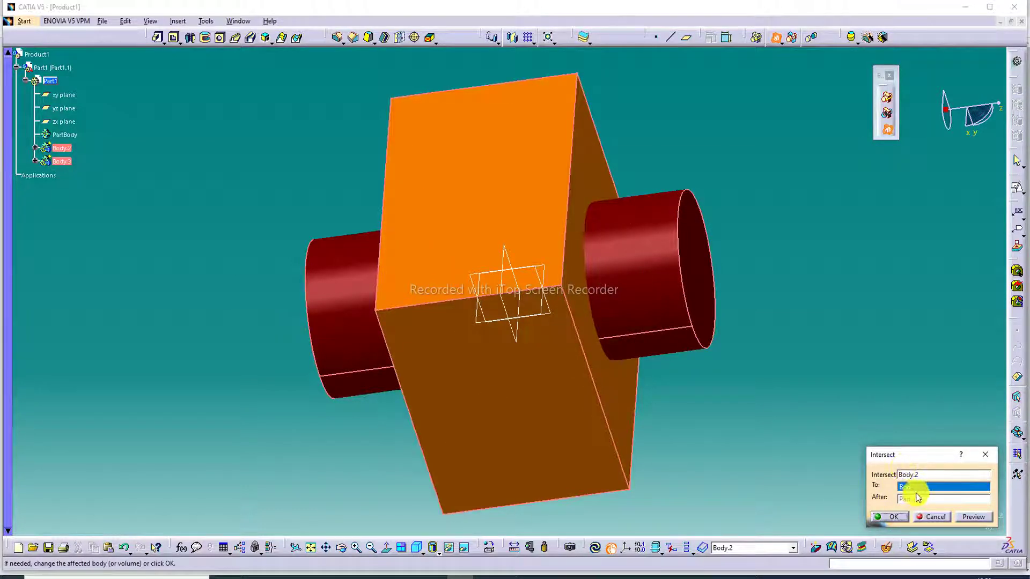
{"action": "left_click", "coordinate": [973, 517]}
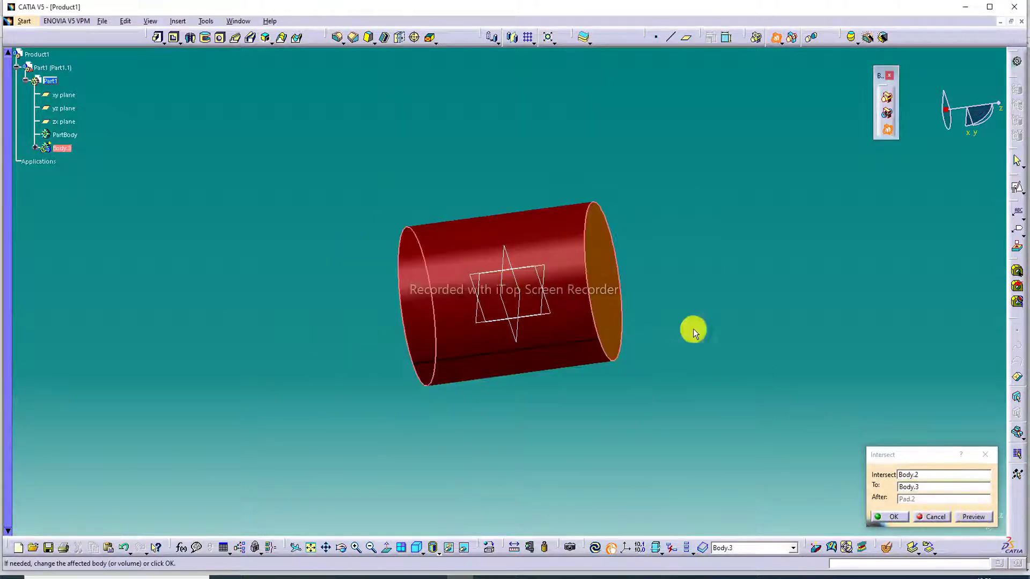
{"action": "middle_click_drag", "start_coordinate": [698, 345], "coordinate": [668, 343]}
{"action": "left_click", "coordinate": [898, 520]}
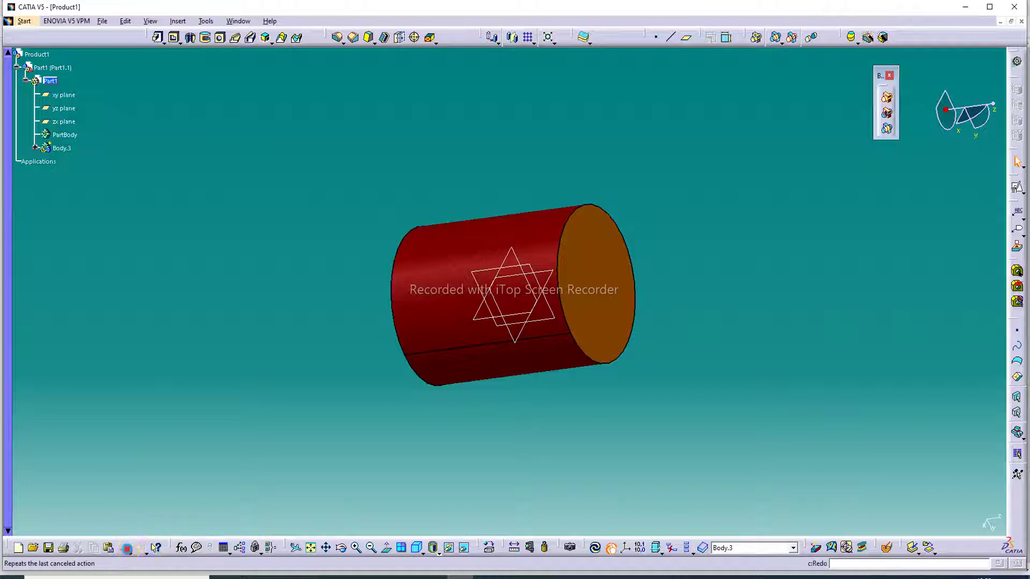
{"action": "left_click", "coordinate": [127, 549]}
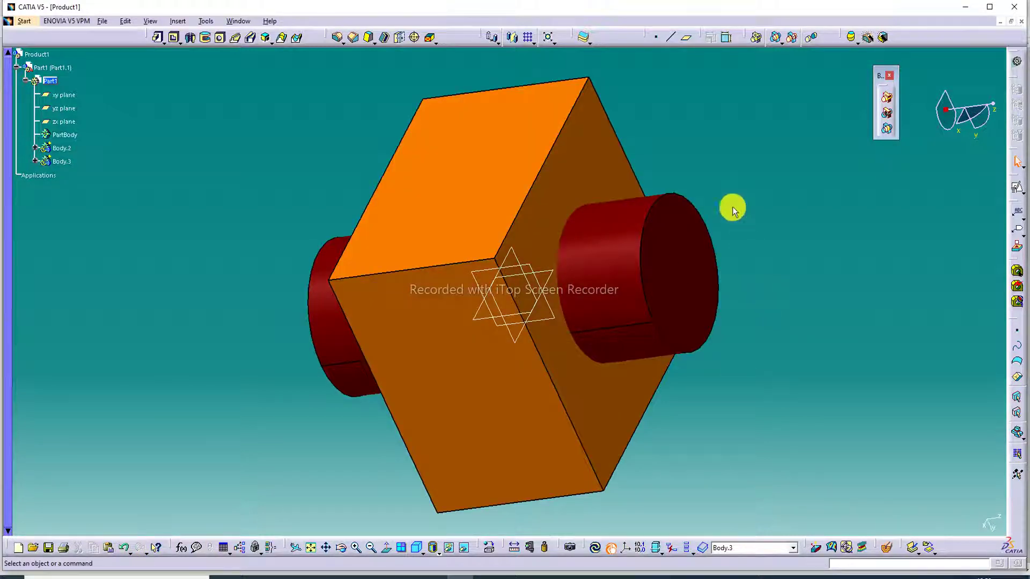
Set up a Union Trim of the cylinder, Body.3, with the block, Body.2
{"action": "left_click", "coordinate": [892, 76]}
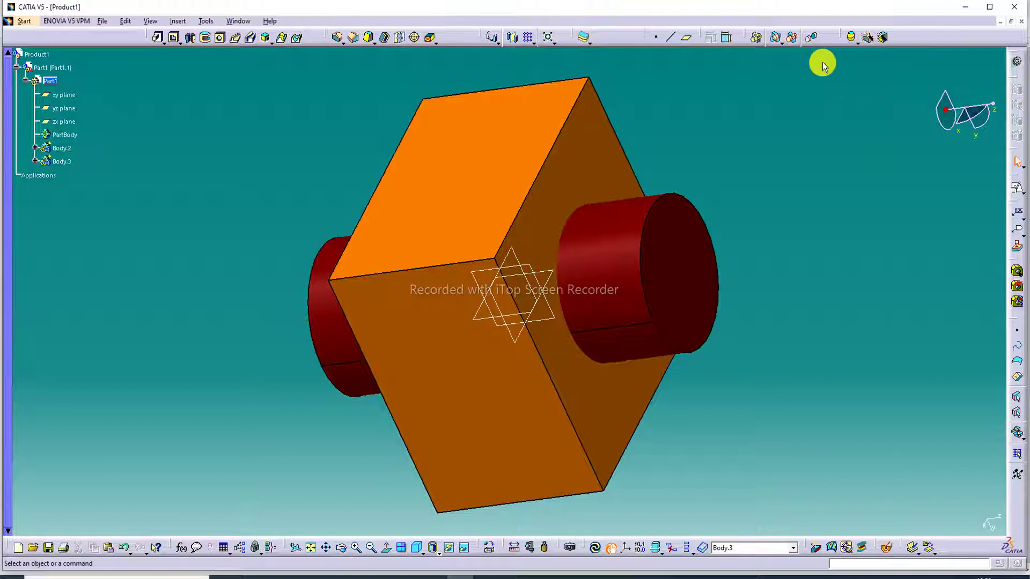
{"action": "left_click", "coordinate": [792, 38]}
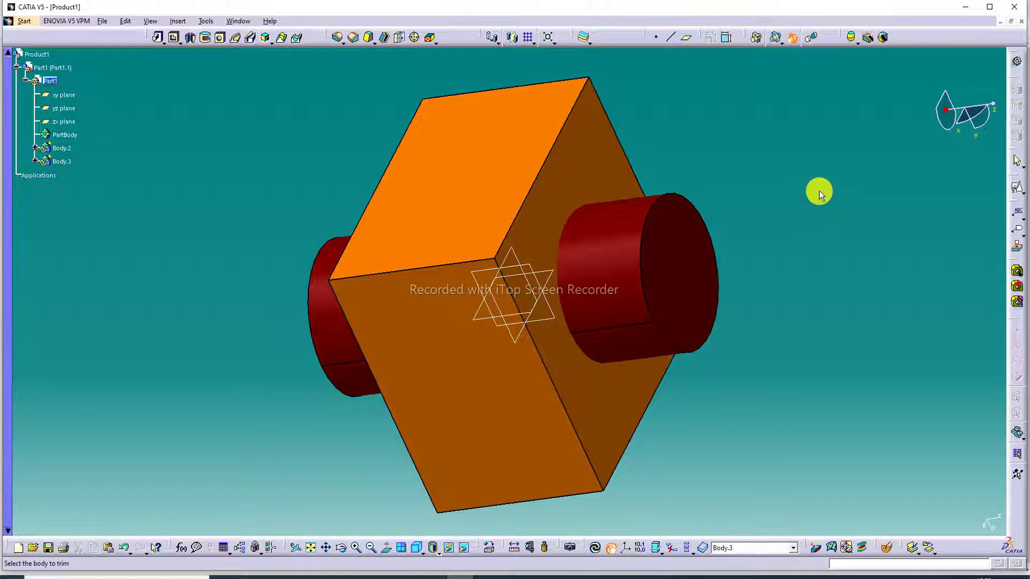
{"action": "left_click", "coordinate": [566, 175]}
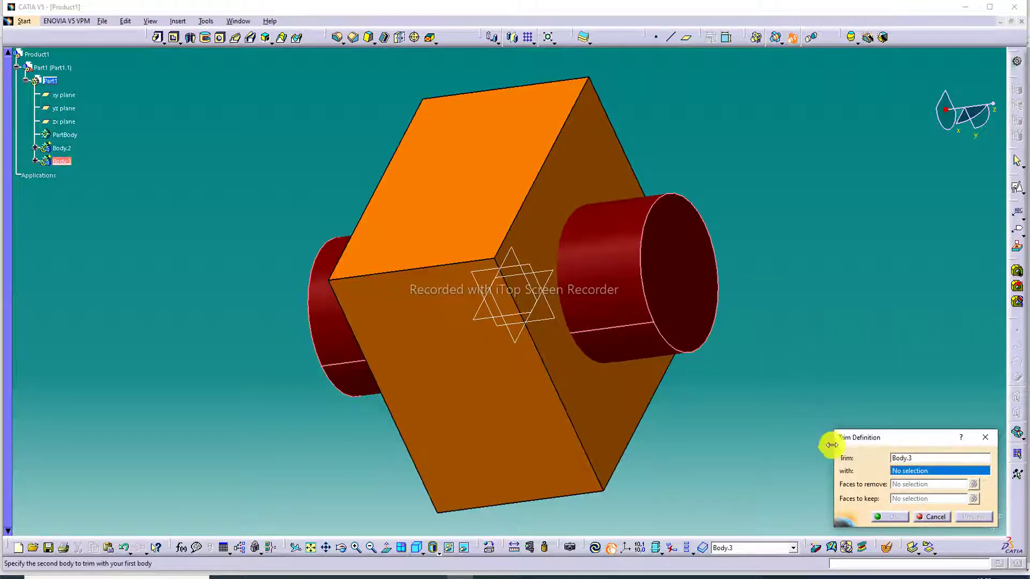
{"action": "middle_click_drag", "start_coordinate": [683, 143], "coordinate": [741, 215]}
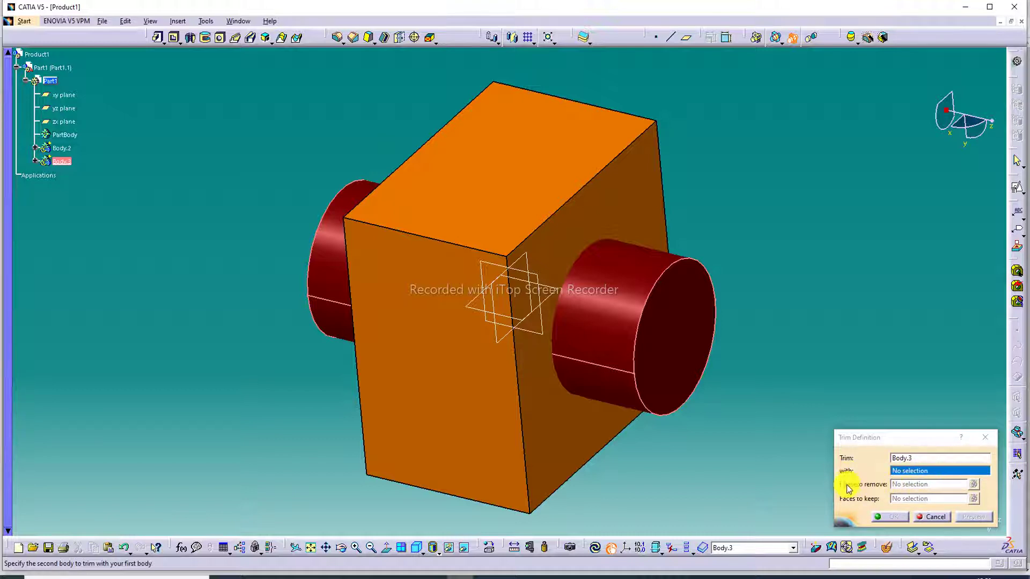
{"action": "left_click", "coordinate": [909, 485]}
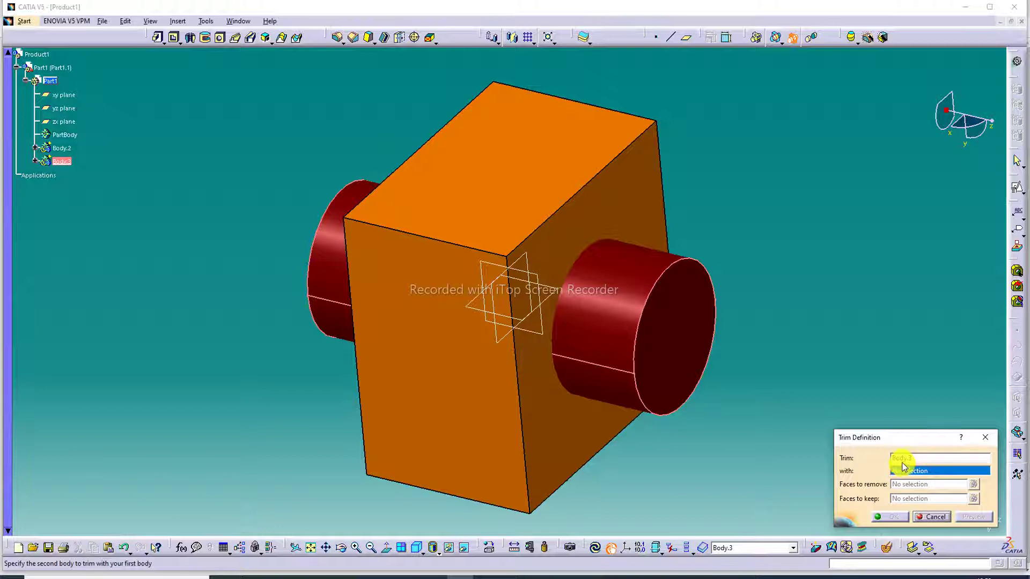
{"action": "left_click", "coordinate": [572, 255]}
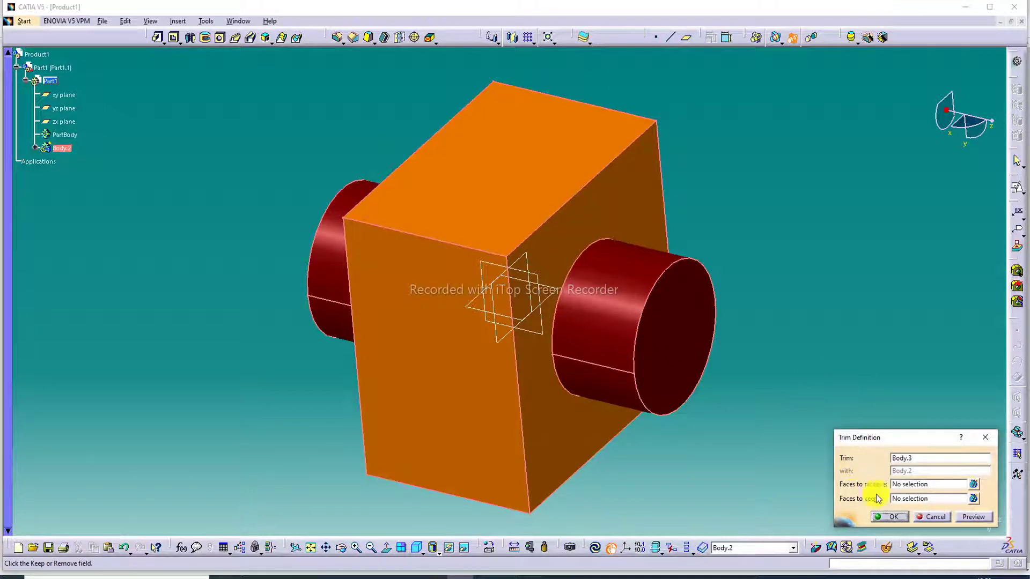
Set the cylinder's two protruding side faces as faces to remove, preview and apply the trim, and undo it
{"action": "left_click", "coordinate": [898, 484]}
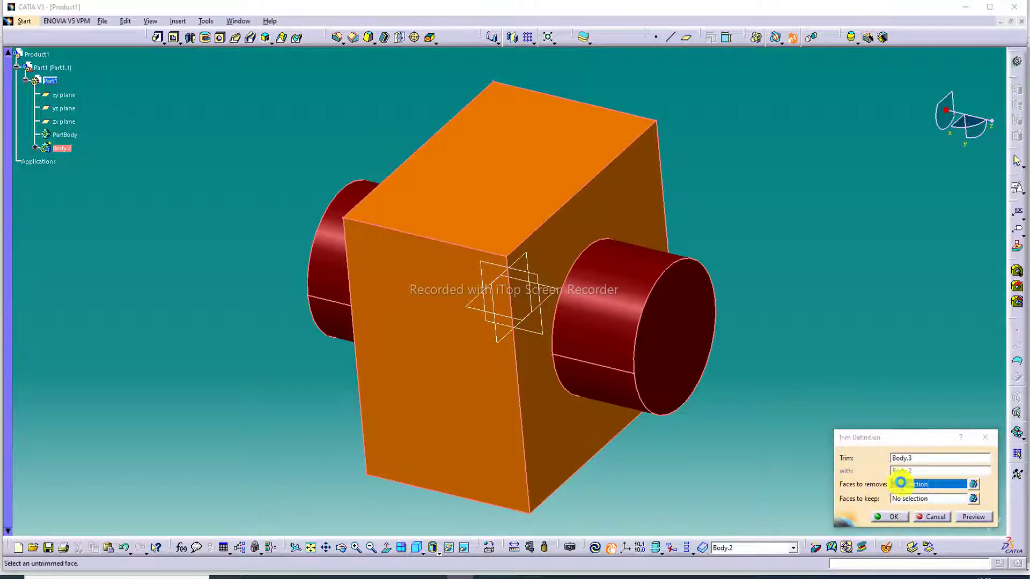
{"action": "left_click", "coordinate": [647, 293]}
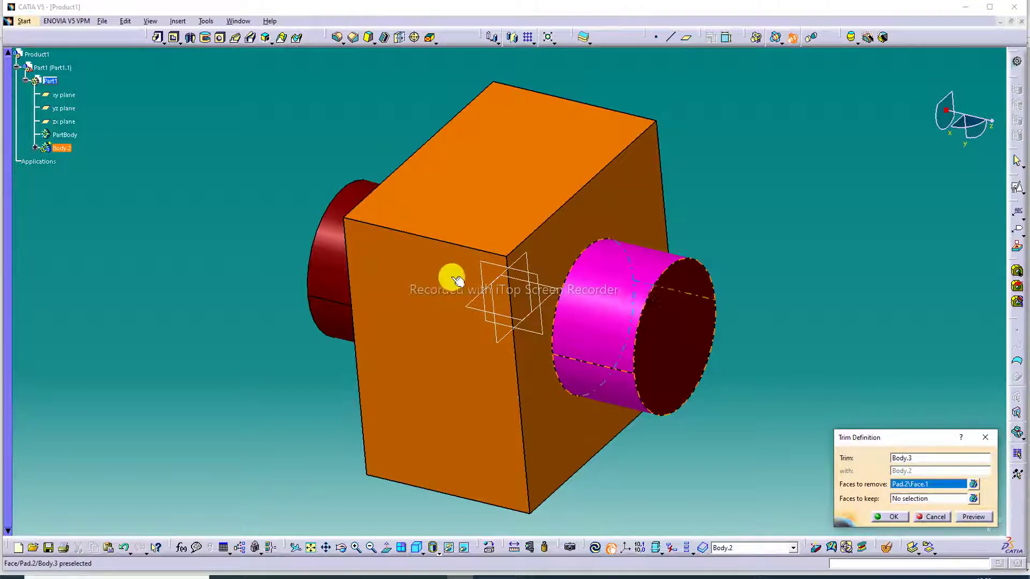
{"action": "left_click", "coordinate": [340, 260]}
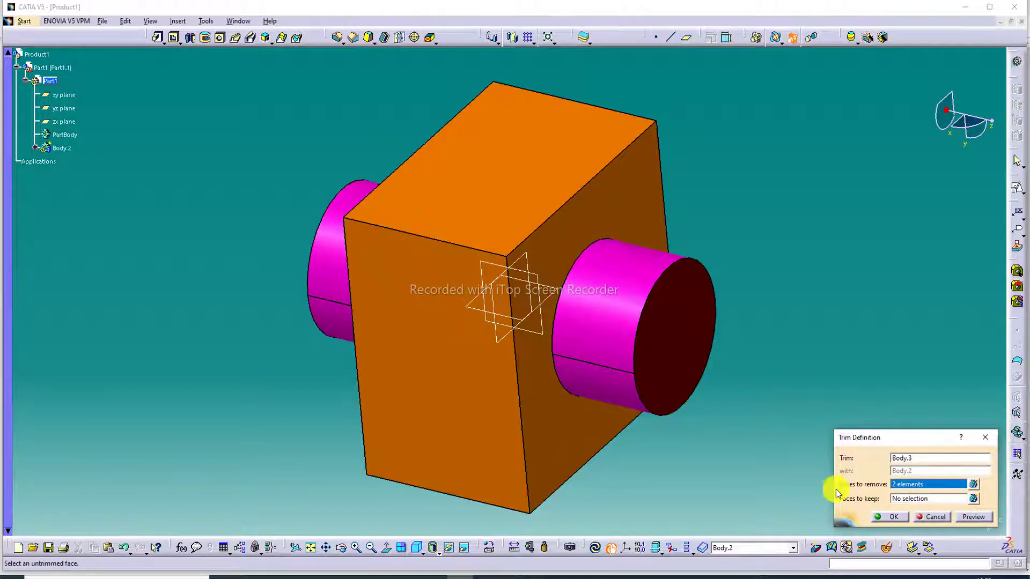
{"action": "left_click", "coordinate": [973, 517]}
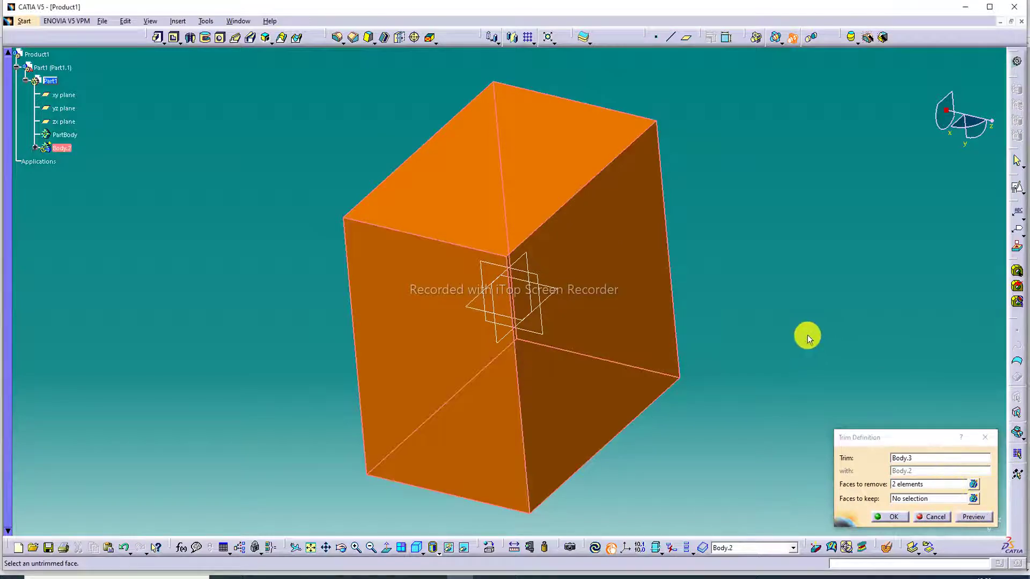
{"action": "middle_click_drag", "start_coordinate": [770, 229], "coordinate": [693, 224]}
{"action": "left_click", "coordinate": [890, 517]}
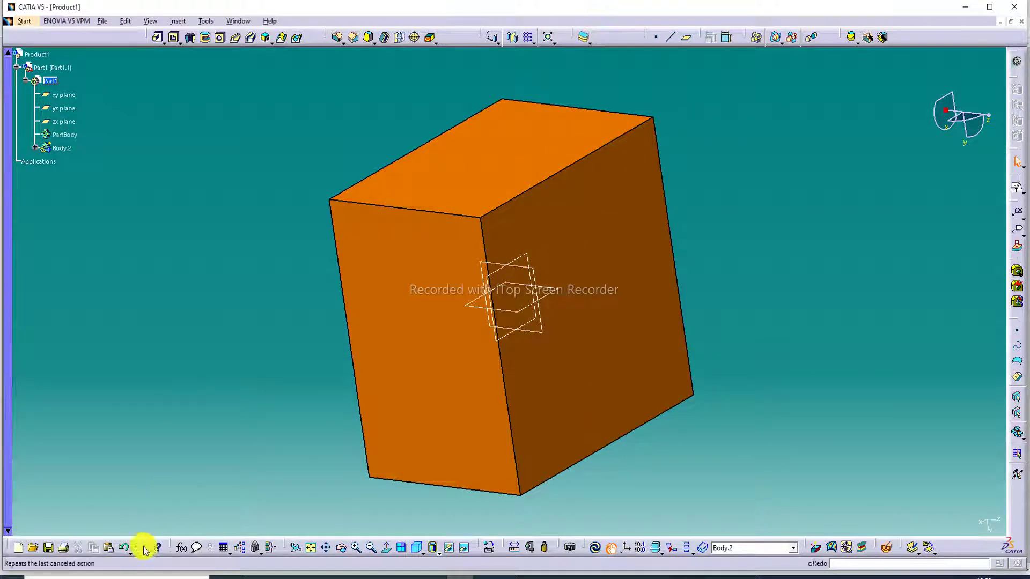
{"action": "left_click", "coordinate": [124, 548]}
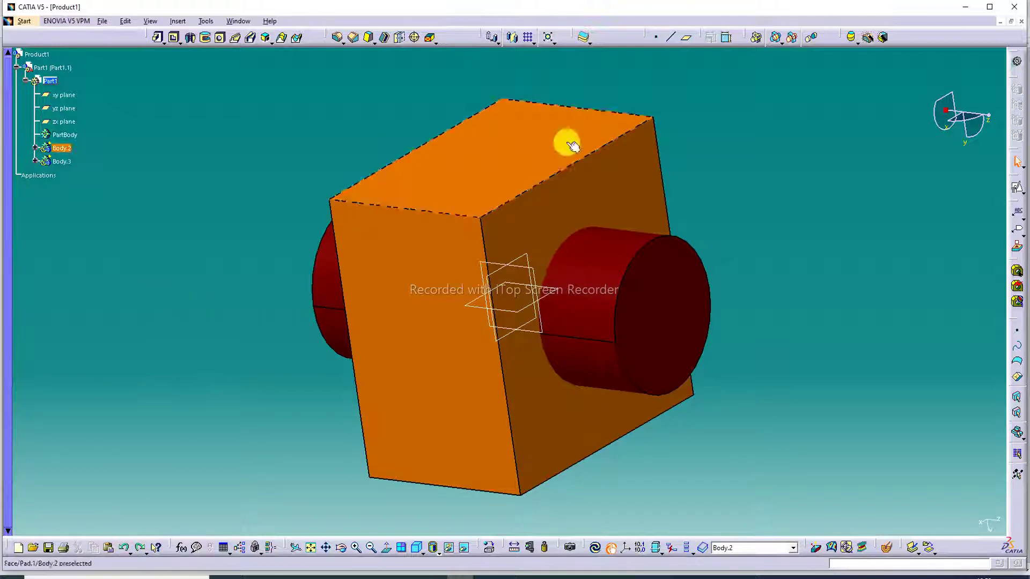
Try to shell the block with a 1 mm inside thickness, picking its large orange face as the face to remove
{"action": "middle_click_drag", "start_coordinate": [680, 183], "coordinate": [556, 260]}
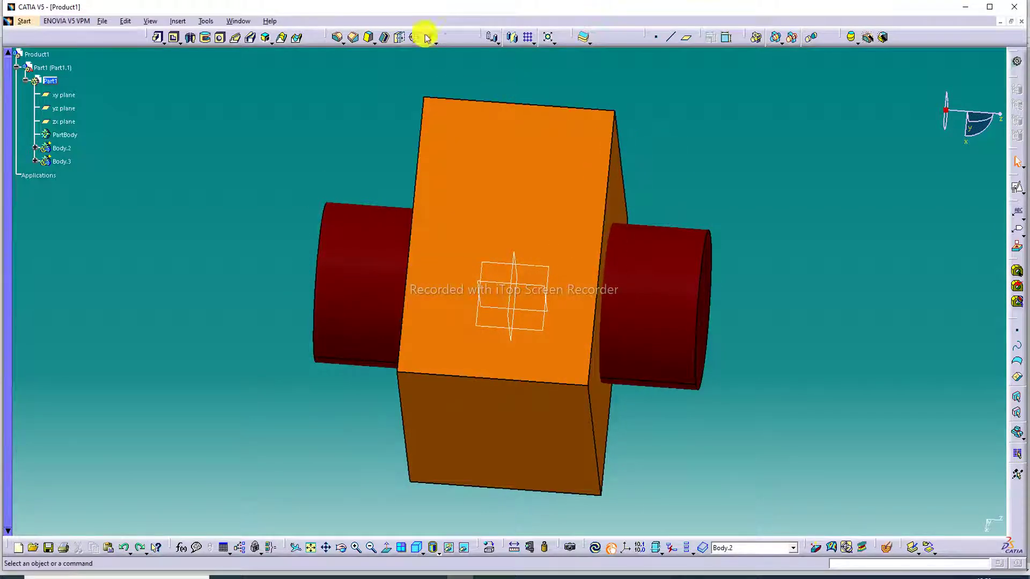
{"action": "left_click", "coordinate": [386, 39]}
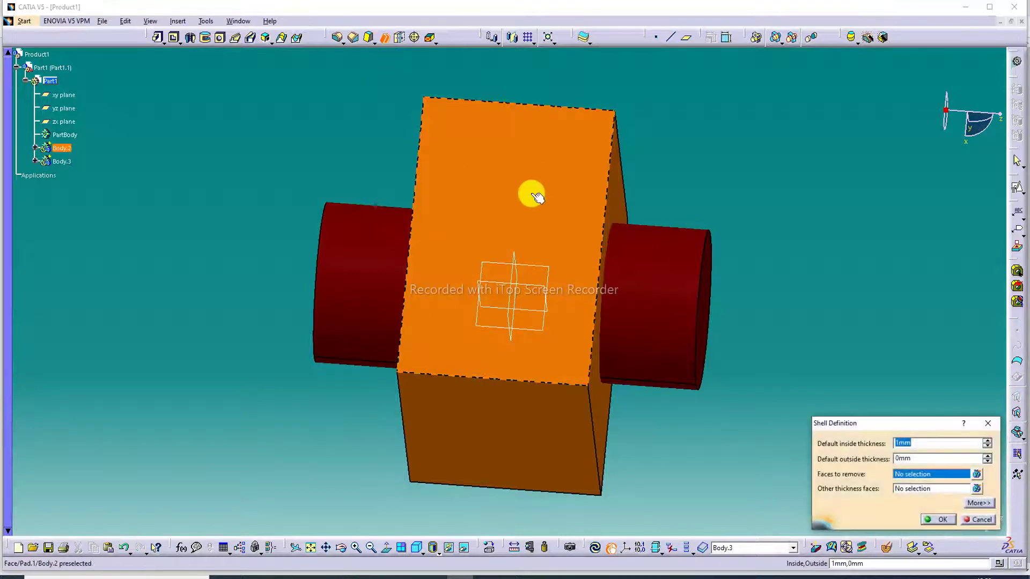
{"action": "left_click", "coordinate": [531, 193]}
{"action": "key", "text": "Return"}
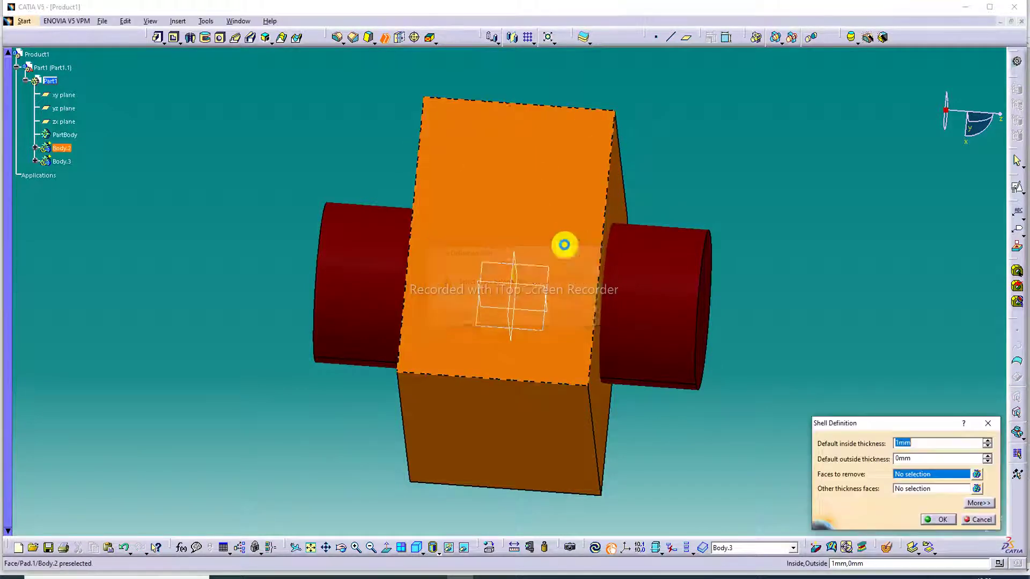
{"action": "left_click", "coordinate": [943, 523]}
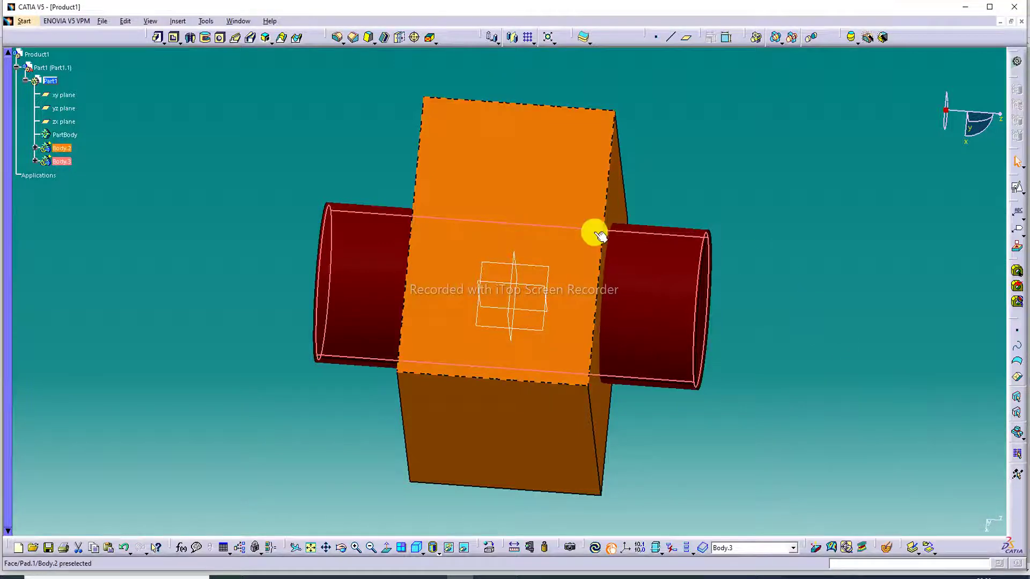
Retry the 1 mm Shell with the same block face selected beforehand, and cancel the definition
{"action": "left_click", "coordinate": [567, 239]}
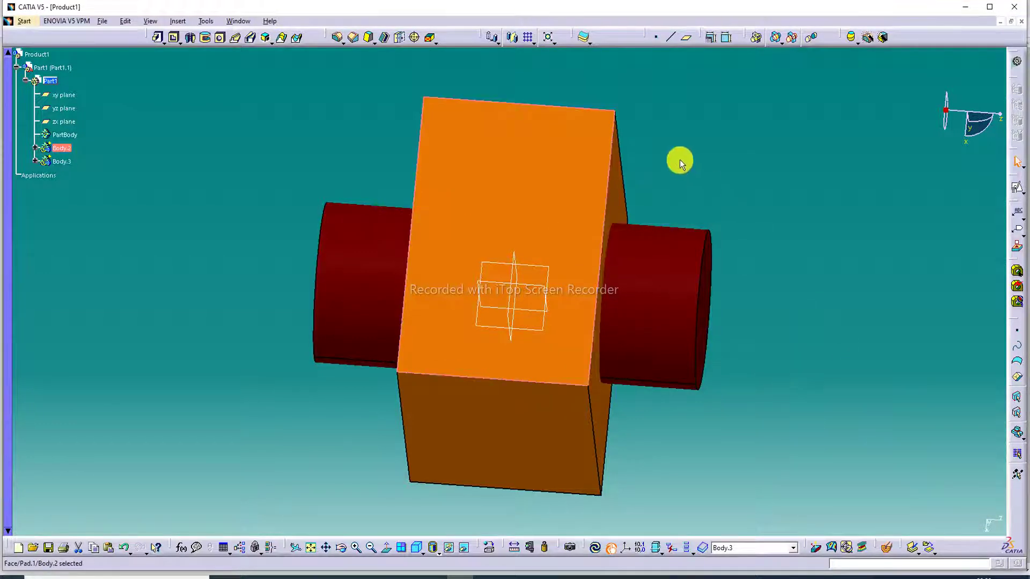
{"action": "left_click", "coordinate": [385, 38]}
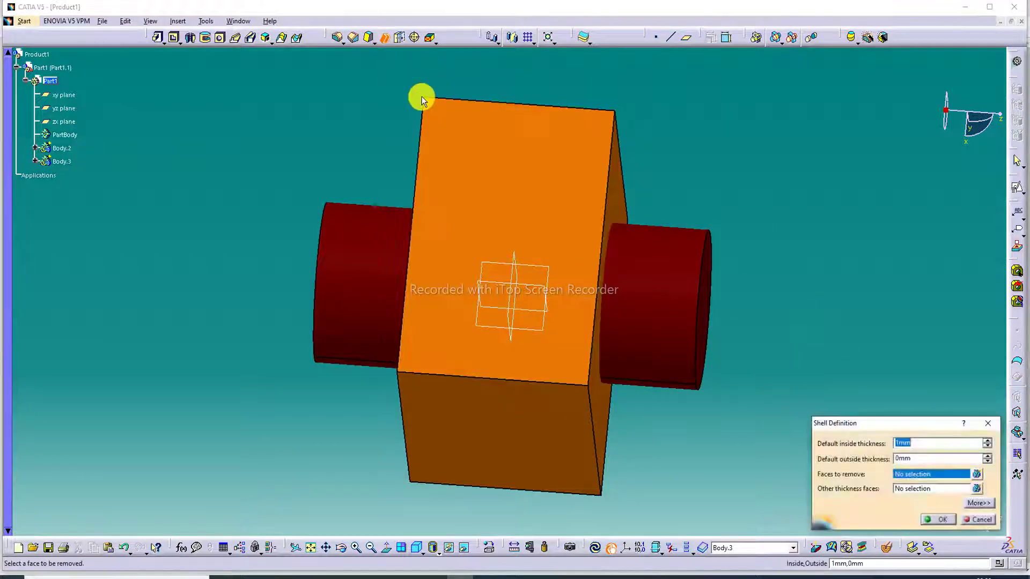
{"action": "left_click", "coordinate": [546, 235]}
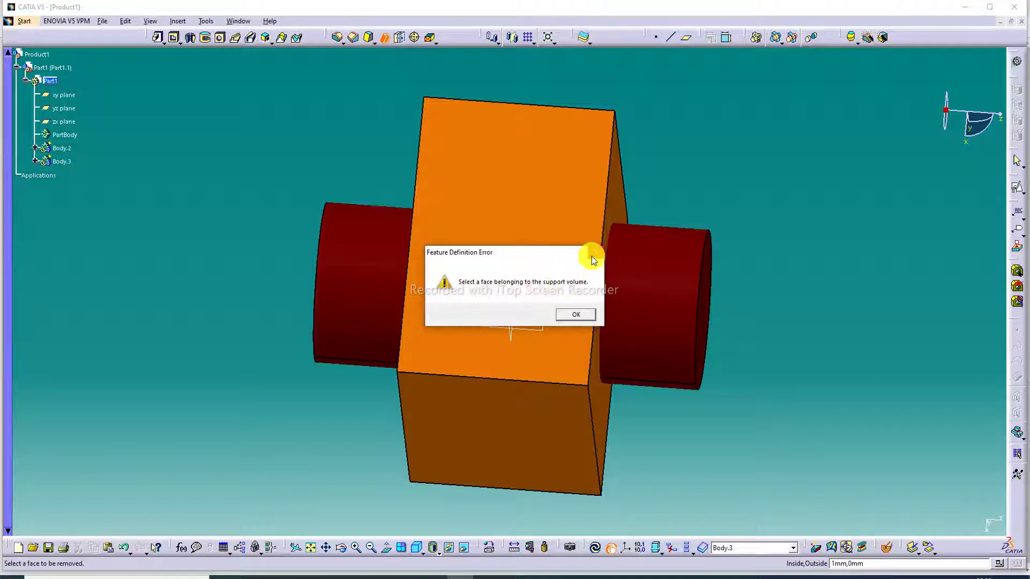
{"action": "left_click", "coordinate": [579, 314]}
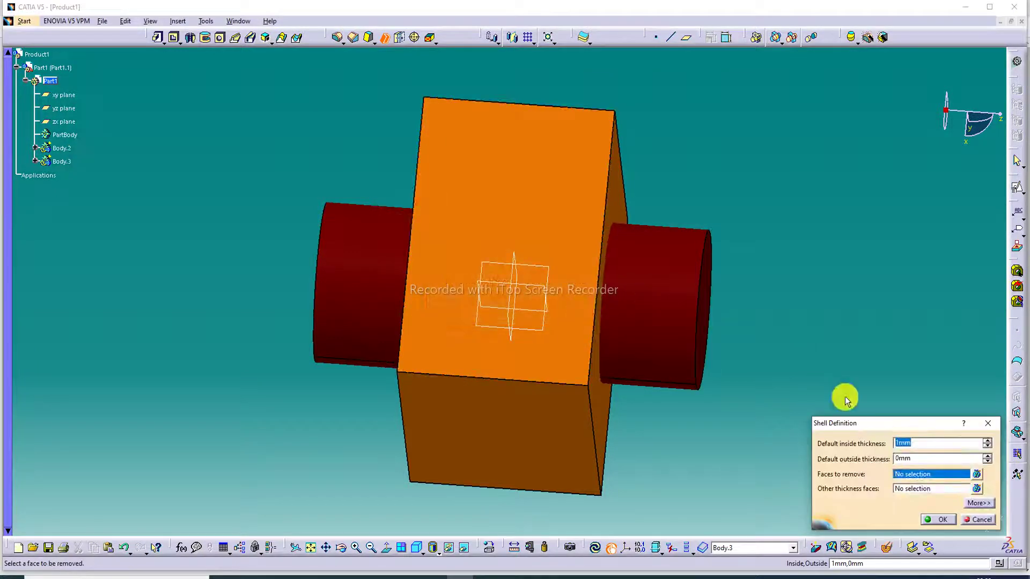
{"action": "left_click", "coordinate": [989, 425]}
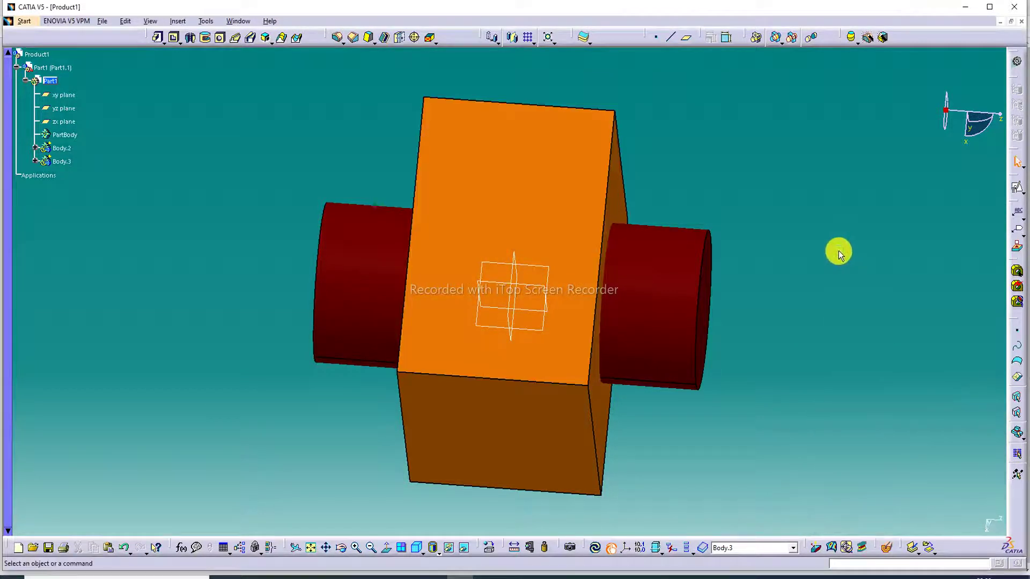
Try the 1 mm Shell from the block's opposite side, picking its upper face for removal, and cancel it
{"action": "middle_click_drag", "start_coordinate": [838, 251], "coordinate": [301, 276]}
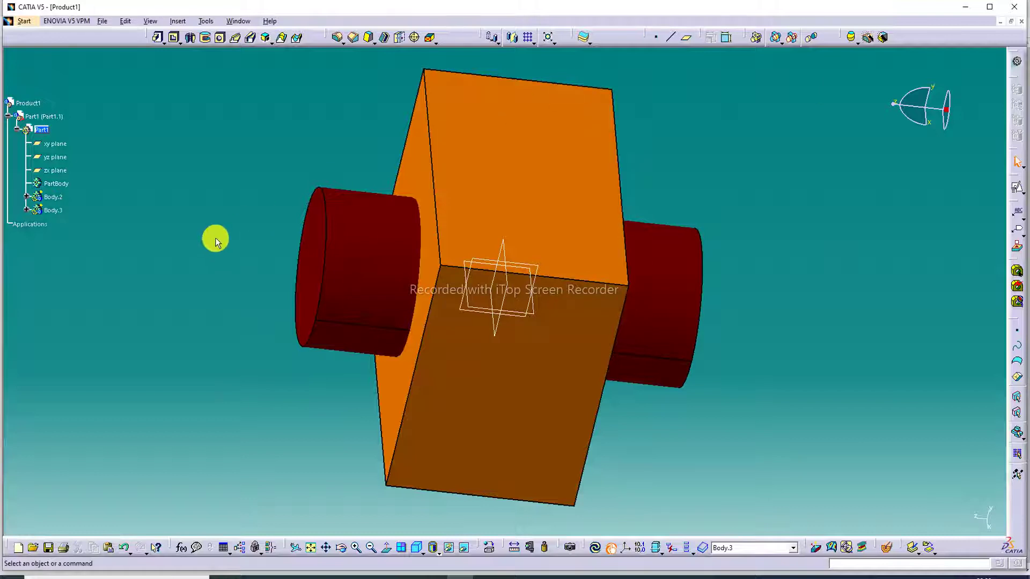
{"action": "left_click", "coordinate": [391, 39]}
{"action": "left_click", "coordinate": [501, 203]}
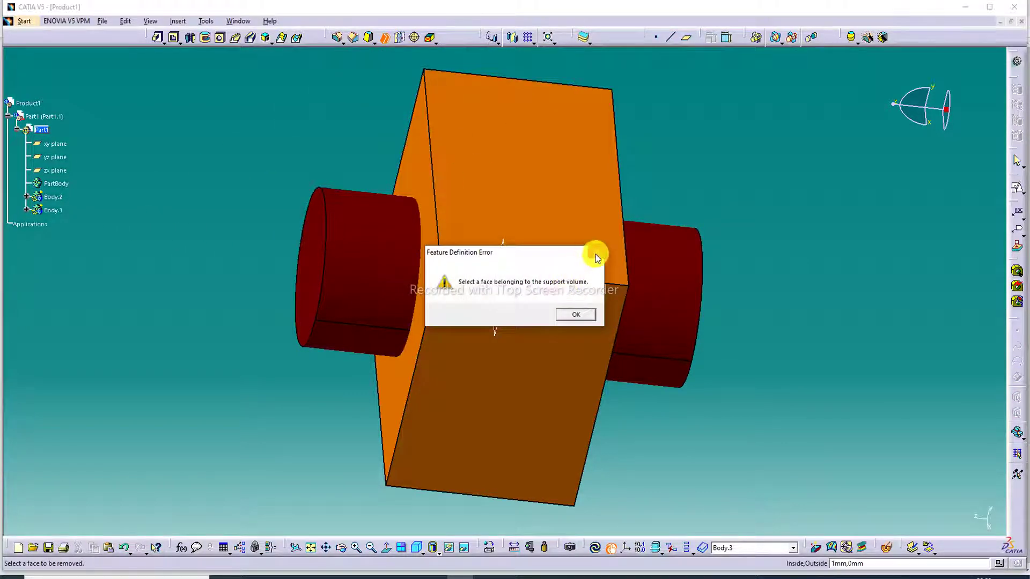
{"action": "left_click", "coordinate": [575, 315]}
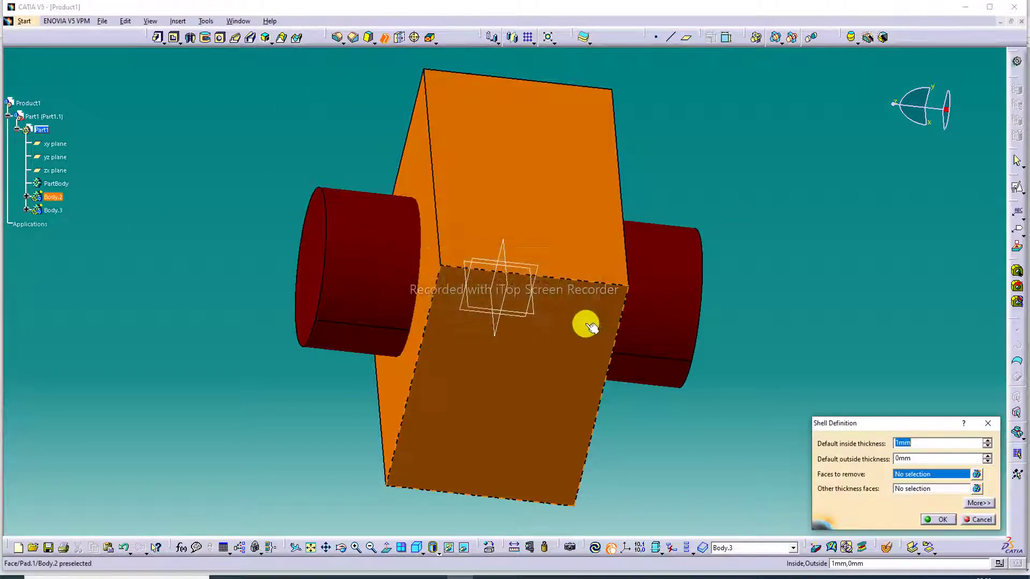
{"action": "left_click", "coordinate": [988, 424]}
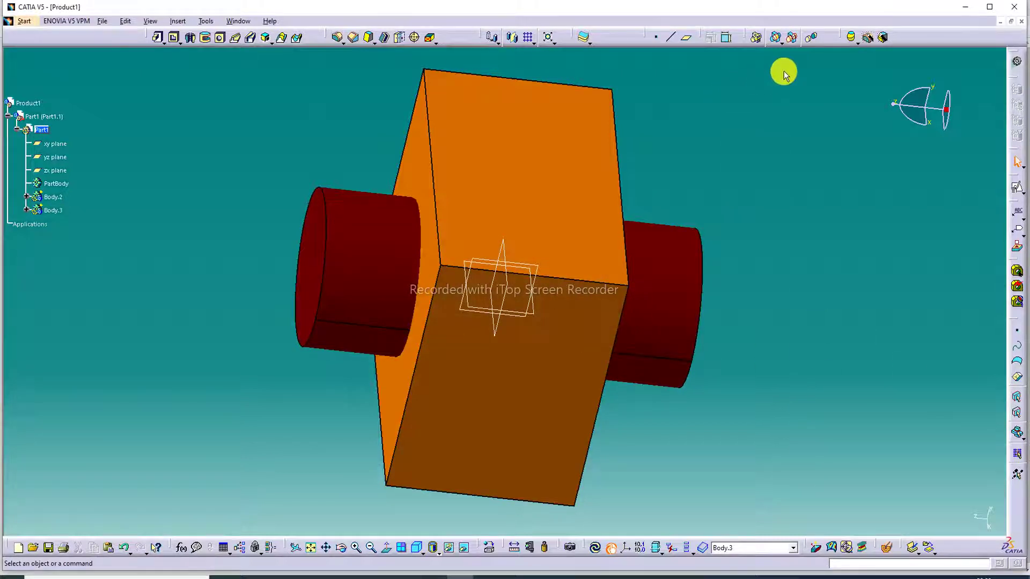
Abandon a restarted Union Trim and undo the colour changes on the block and the cylinder
{"action": "middle_click_drag", "start_coordinate": [719, 176], "coordinate": [639, 259]}
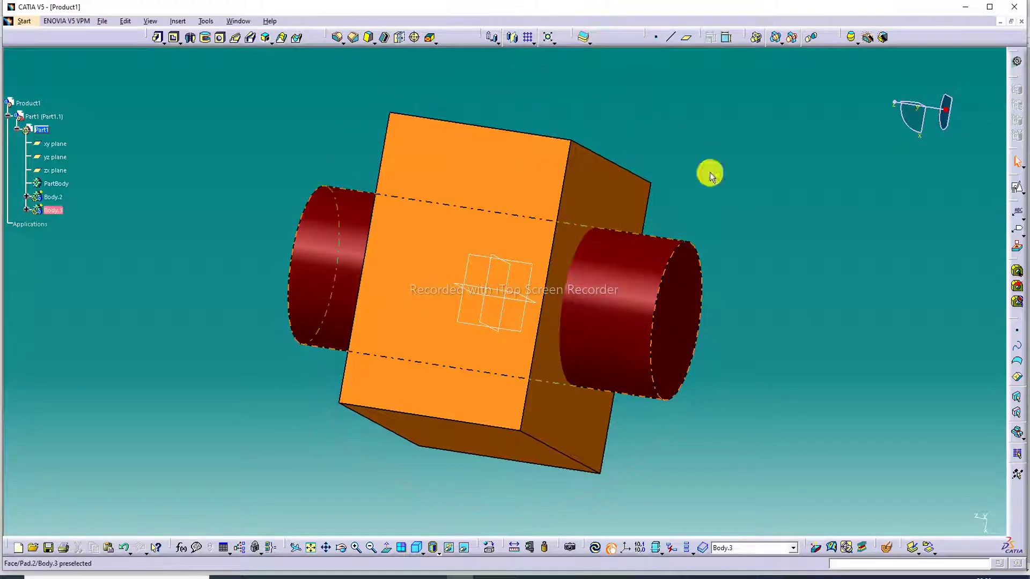
{"action": "left_click", "coordinate": [794, 37]}
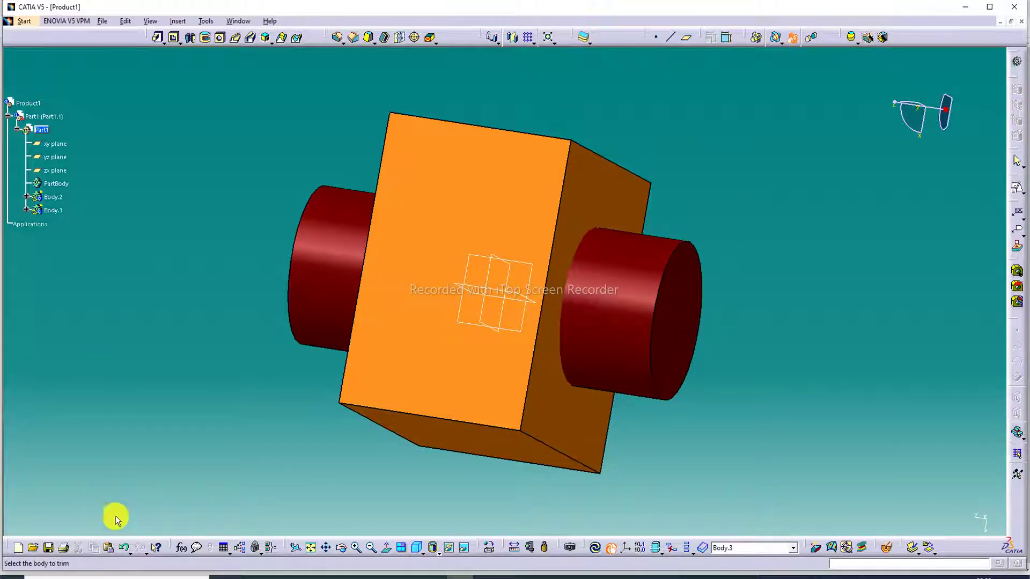
{"action": "left_click", "coordinate": [121, 547]}
{"action": "left_click", "coordinate": [123, 548]}
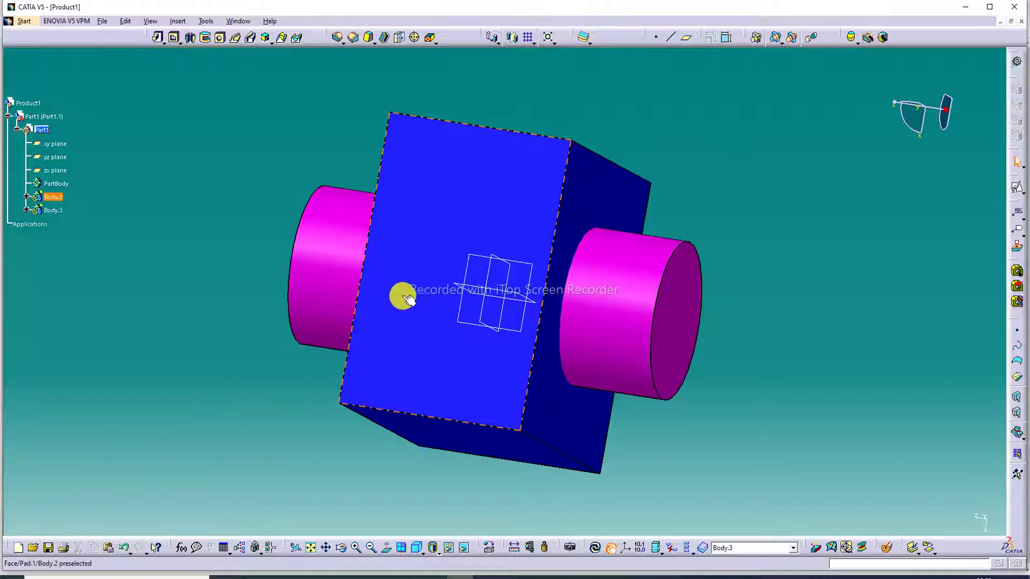
Try to shell the blue block with a 1 mm inside thickness, picking its large front face for removal
{"action": "left_click", "coordinate": [384, 39]}
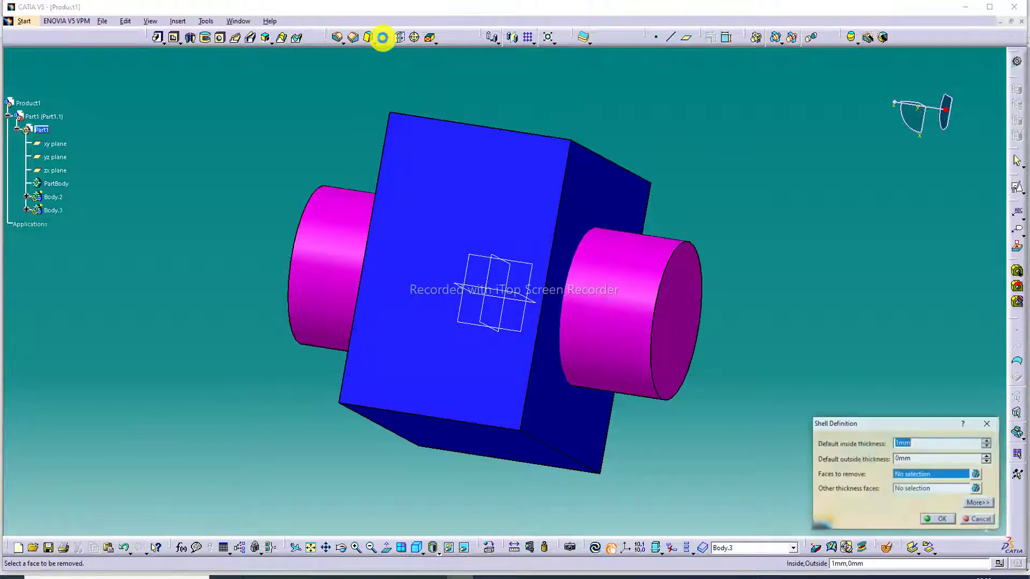
{"action": "left_click", "coordinate": [441, 201]}
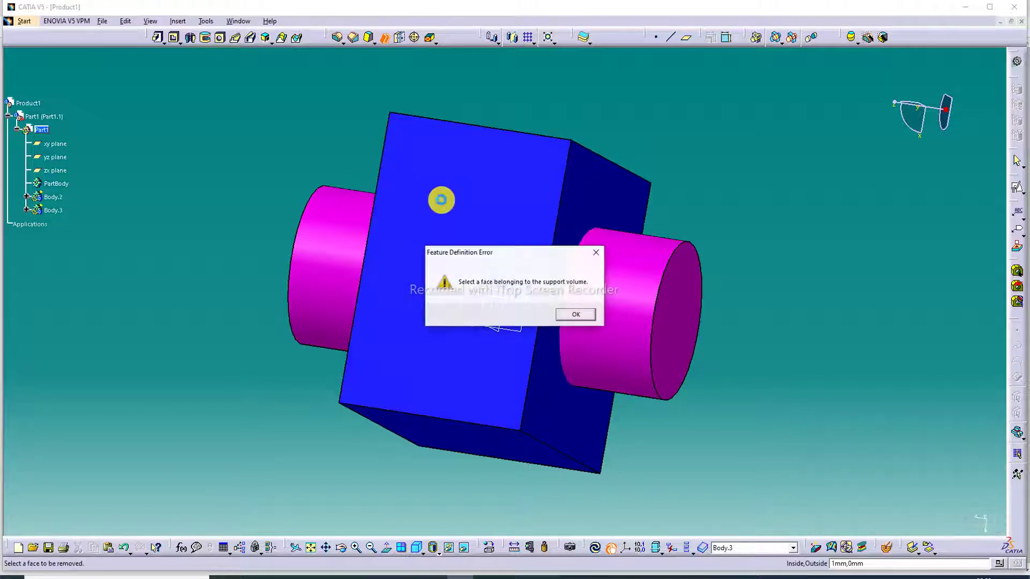
{"action": "left_click", "coordinate": [574, 317]}
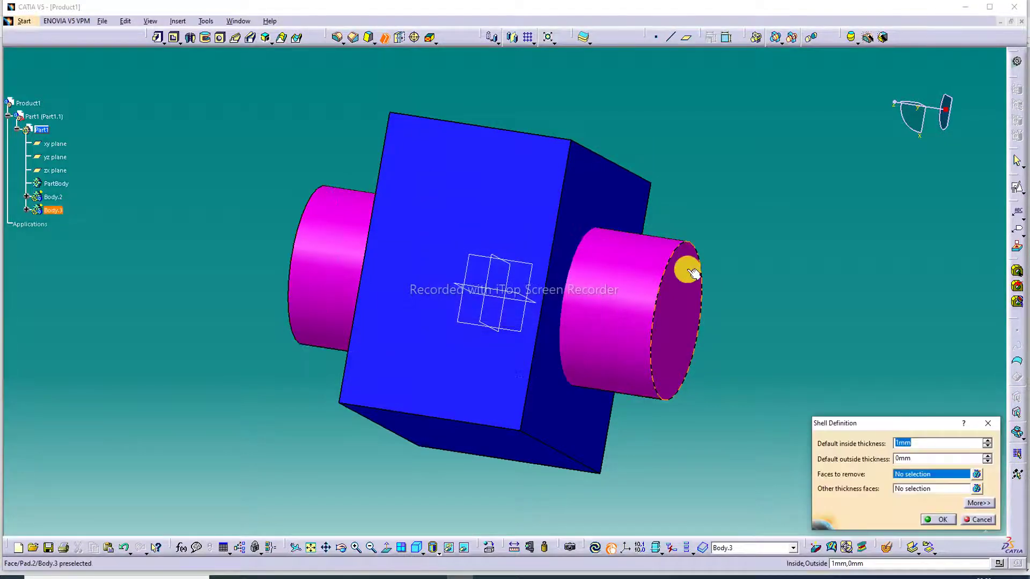
Try the 1 mm Shell with the block's upper face picked for removal and as an other-thickness face, and cancel the definition
{"action": "middle_click_drag", "start_coordinate": [703, 112], "coordinate": [536, 311]}
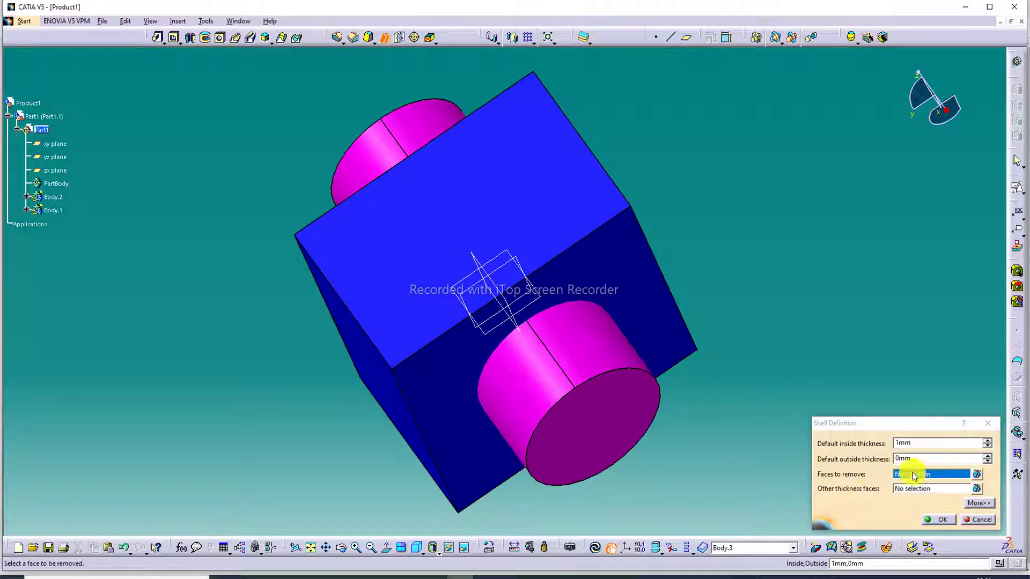
{"action": "left_click", "coordinate": [510, 226]}
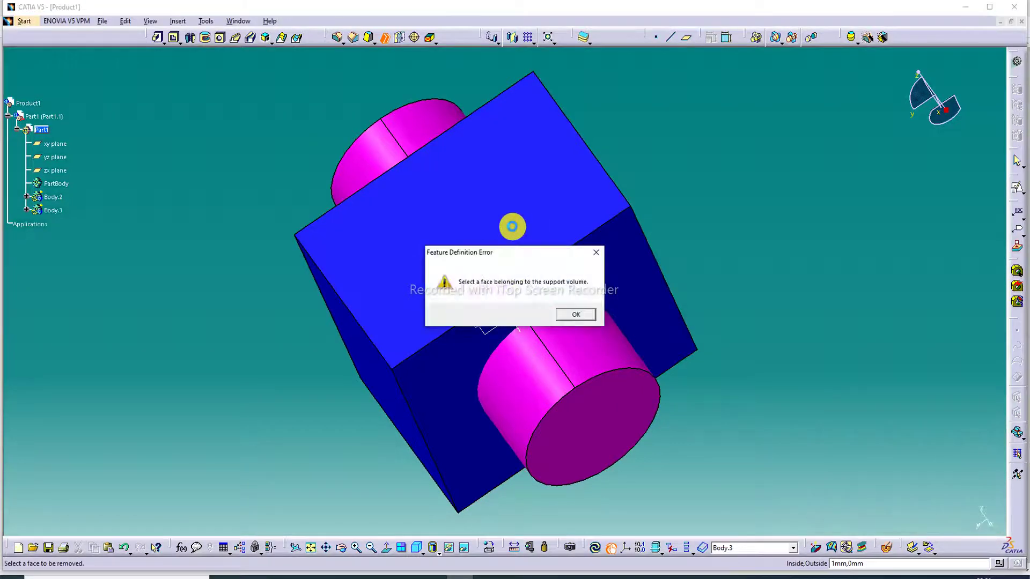
{"action": "left_click", "coordinate": [575, 315]}
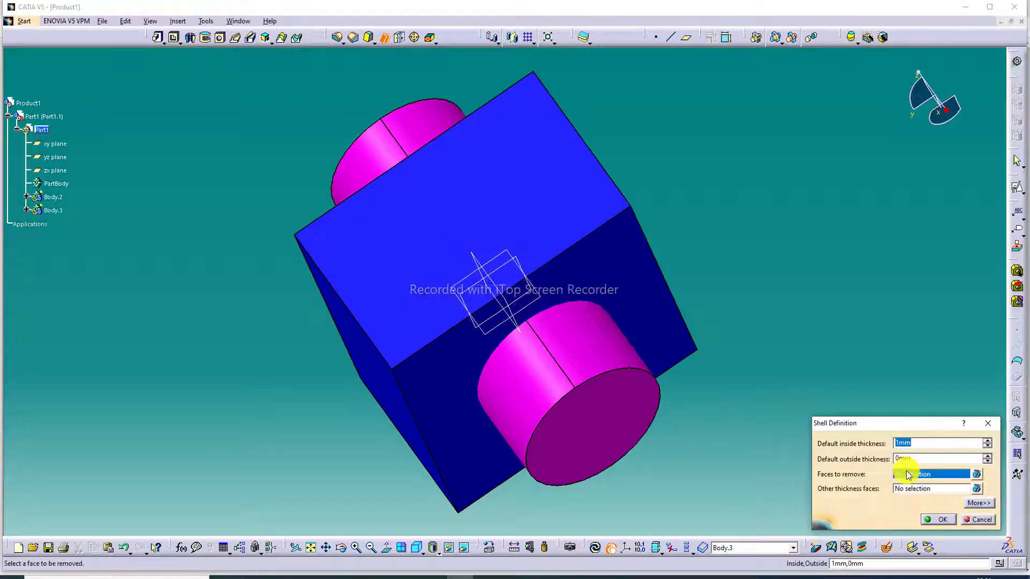
{"action": "left_click", "coordinate": [910, 493]}
{"action": "left_click", "coordinate": [515, 236]}
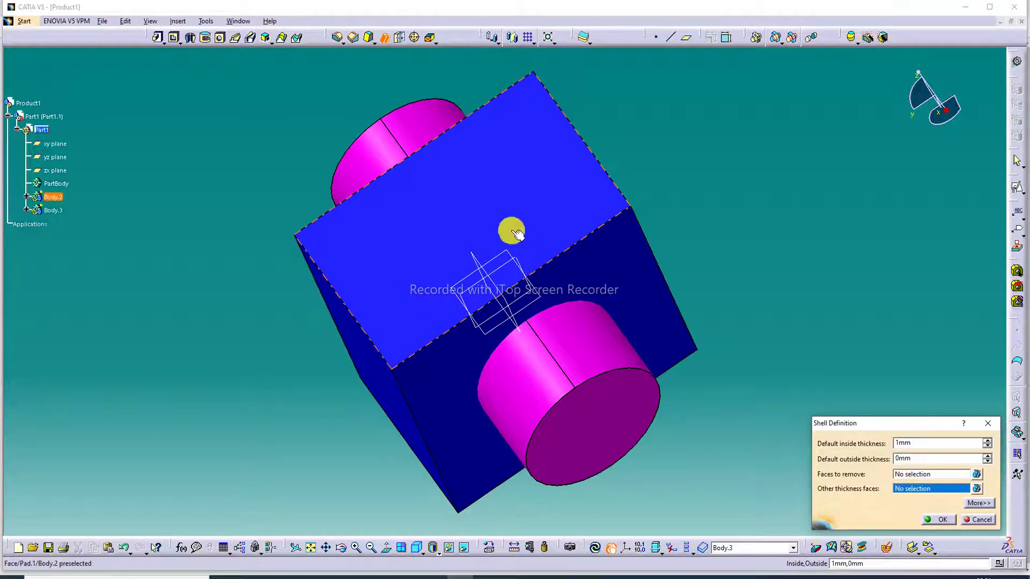
{"action": "left_click", "coordinate": [576, 315]}
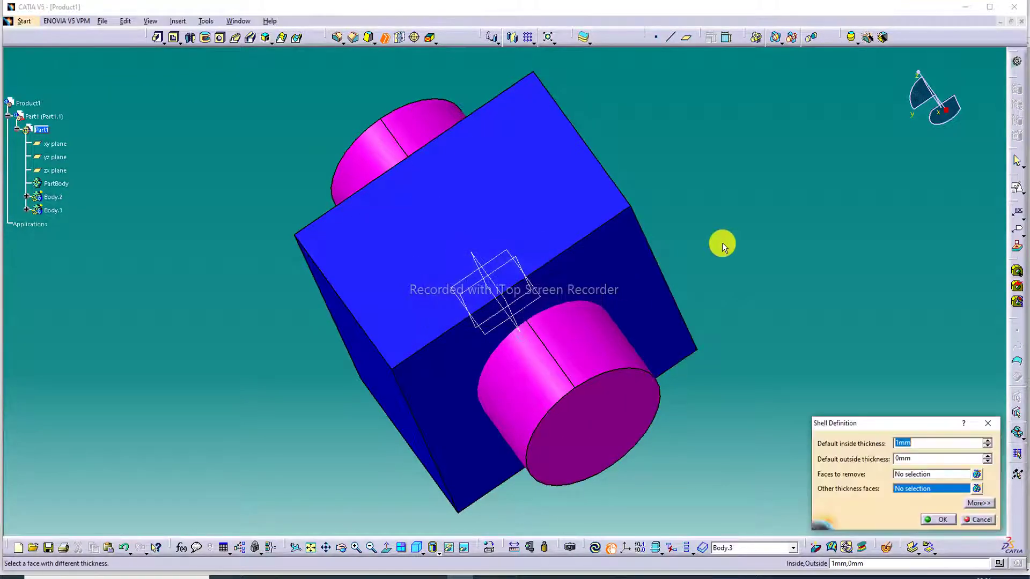
{"action": "left_click", "coordinate": [993, 423]}
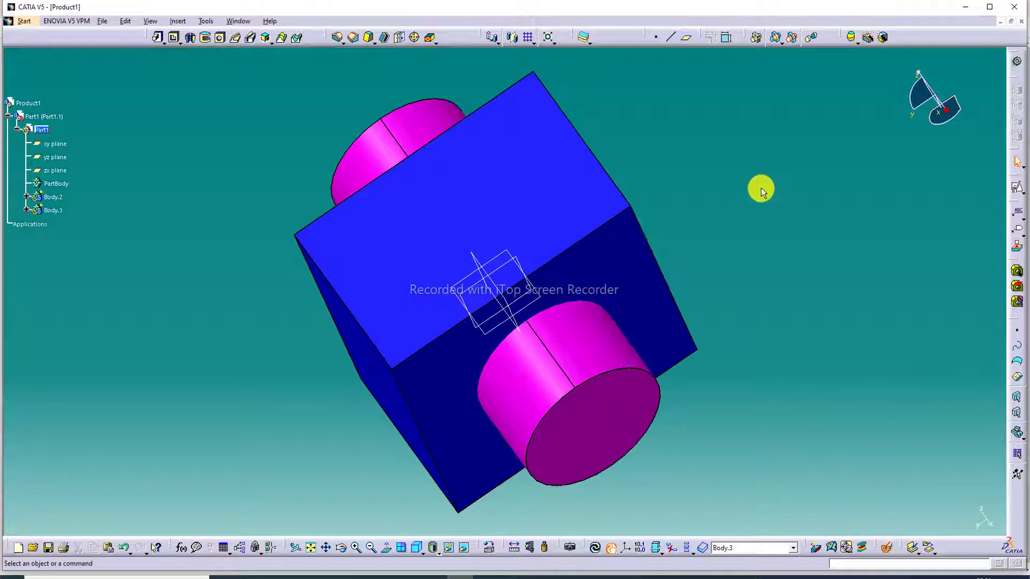
Apply a Union Trim of the cylinder Body.3 with the block Body.2, keeping the block's upper face, and preview it
{"action": "middle_click_drag", "start_coordinate": [649, 98], "coordinate": [559, 423]}
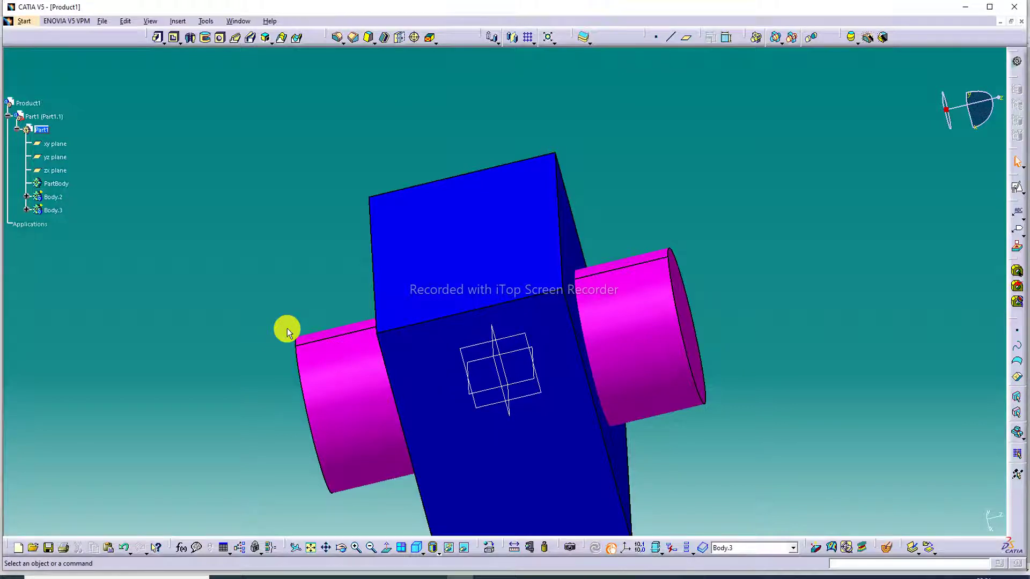
{"action": "left_click", "coordinate": [310, 547]}
{"action": "left_click", "coordinate": [792, 38]}
{"action": "left_click", "coordinate": [614, 239]}
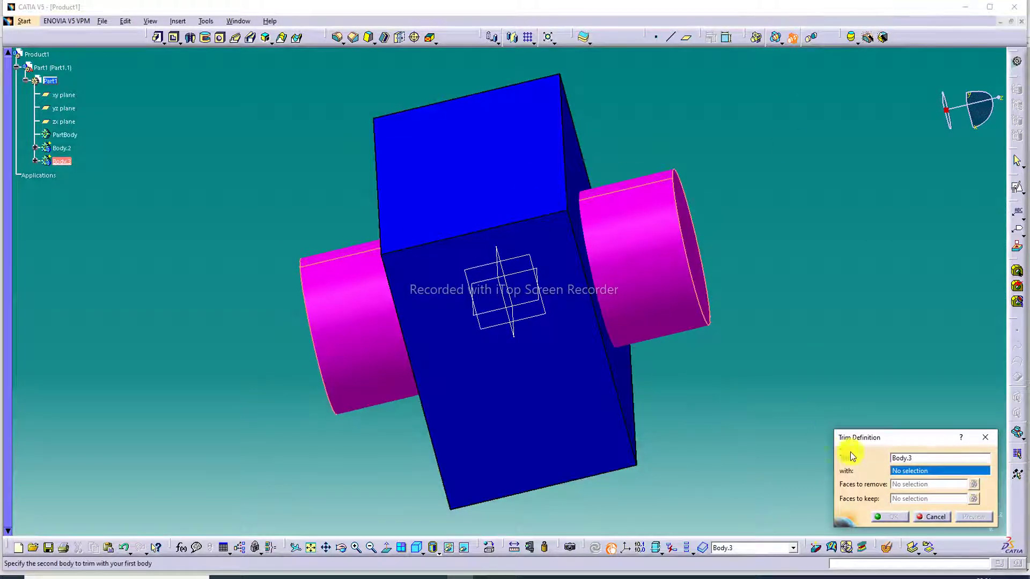
{"action": "left_click", "coordinate": [541, 238]}
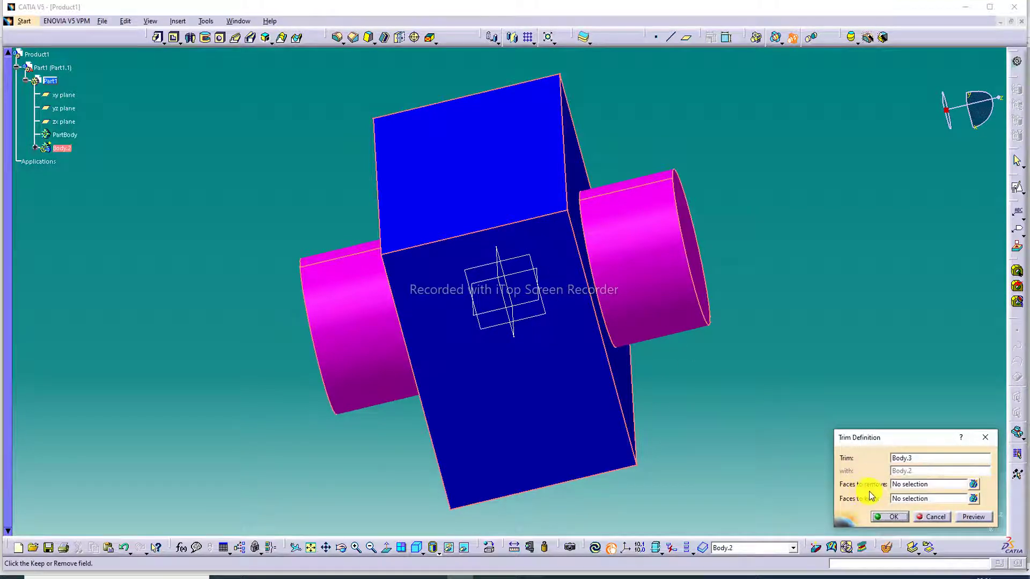
{"action": "left_click", "coordinate": [913, 499]}
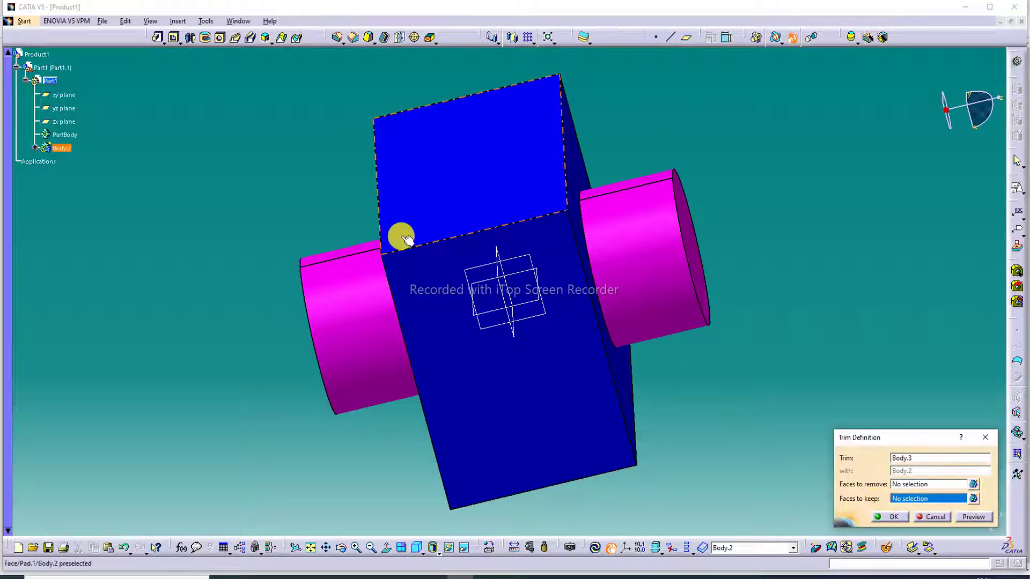
{"action": "left_click", "coordinate": [476, 212]}
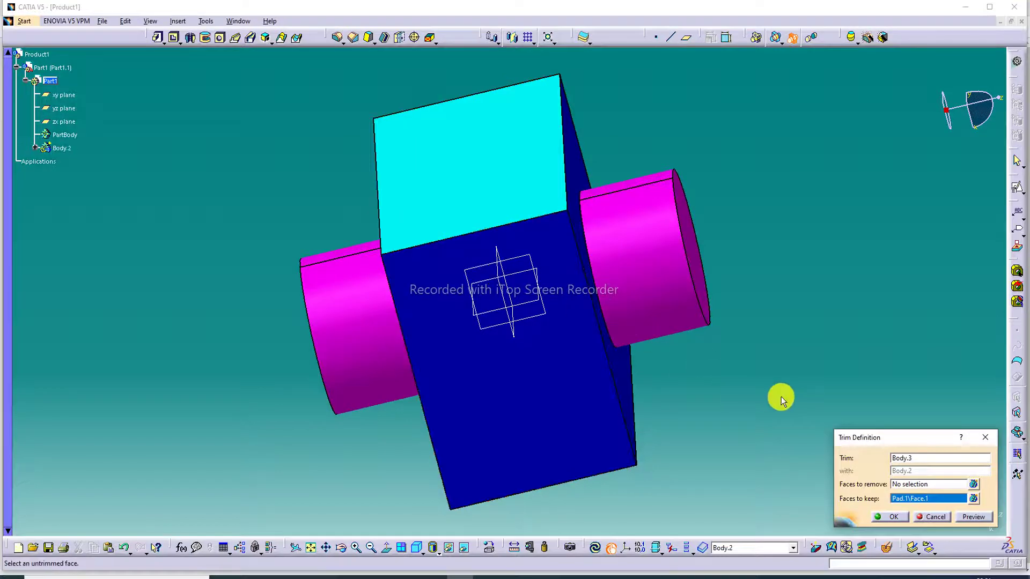
{"action": "left_click", "coordinate": [973, 516]}
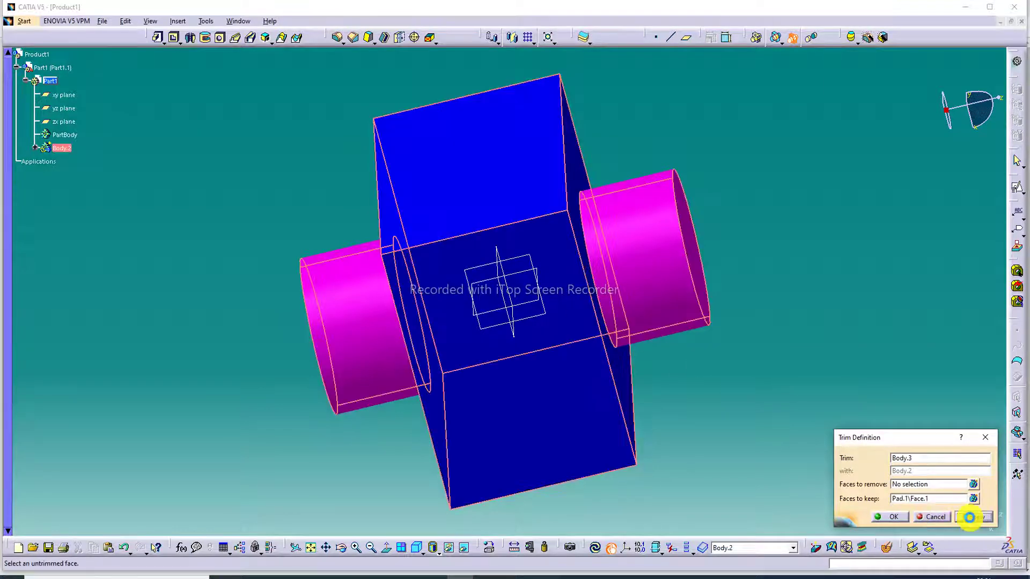
{"action": "middle_click_drag", "start_coordinate": [740, 204], "coordinate": [667, 321]}
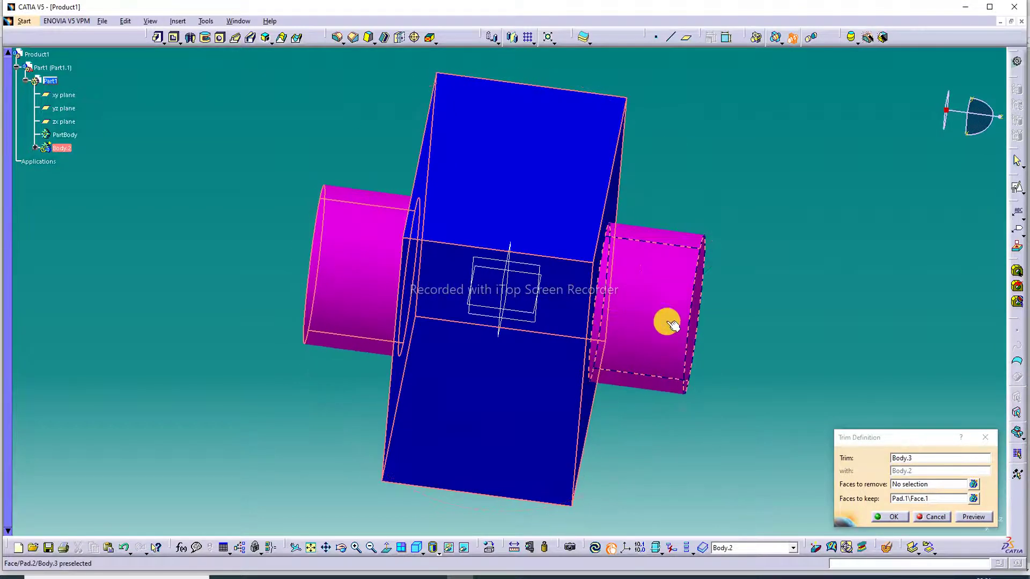
{"action": "left_click", "coordinate": [895, 515]}
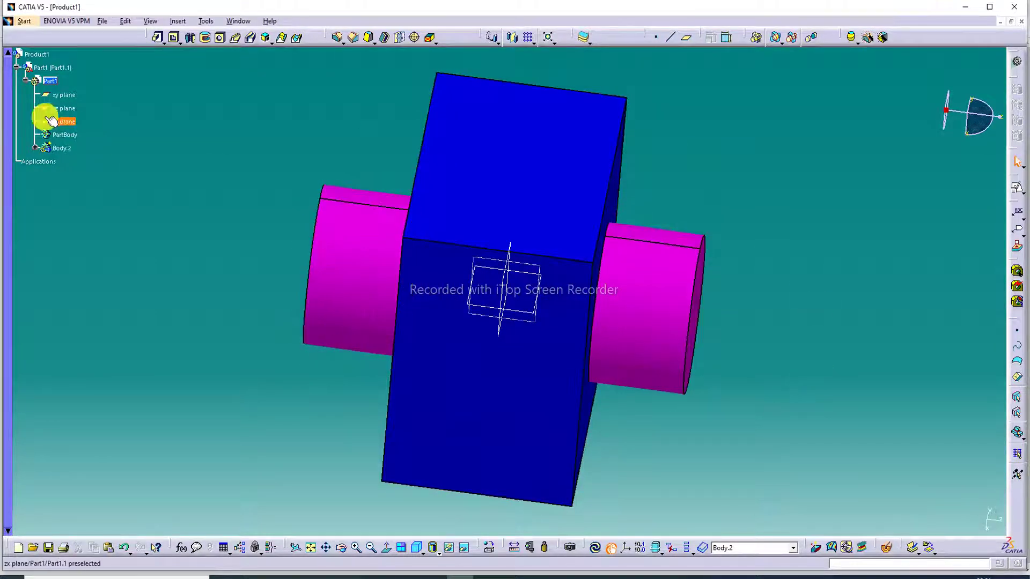
Expand Body.2 in the tree, abandon a restarted Union Trim, and undo the trim between the cylinder and the block
{"action": "left_click", "coordinate": [35, 147]}
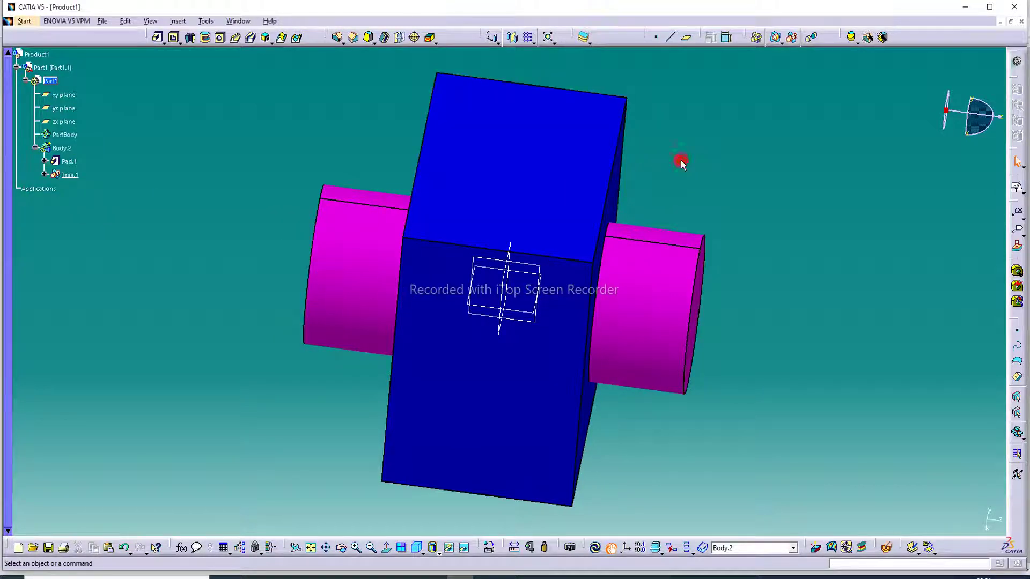
{"action": "middle_click_drag", "start_coordinate": [650, 161], "coordinate": [510, 171]}
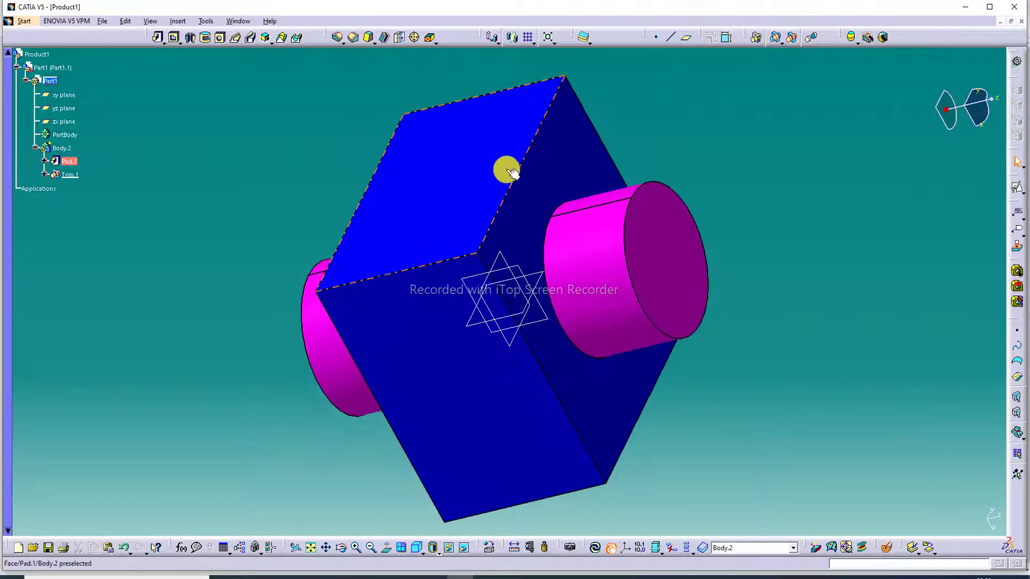
{"action": "left_click", "coordinate": [793, 39]}
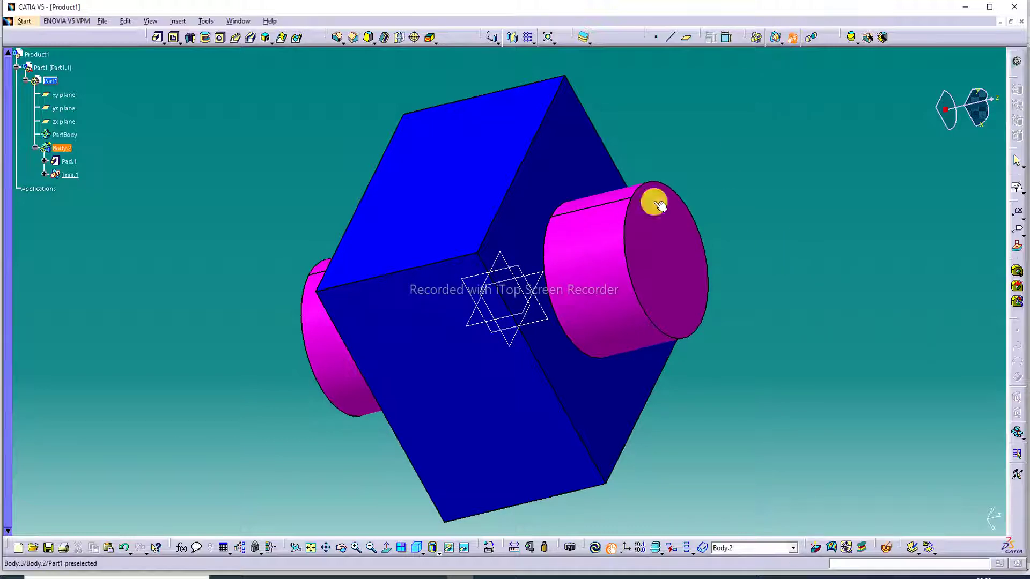
{"action": "left_click", "coordinate": [792, 37]}
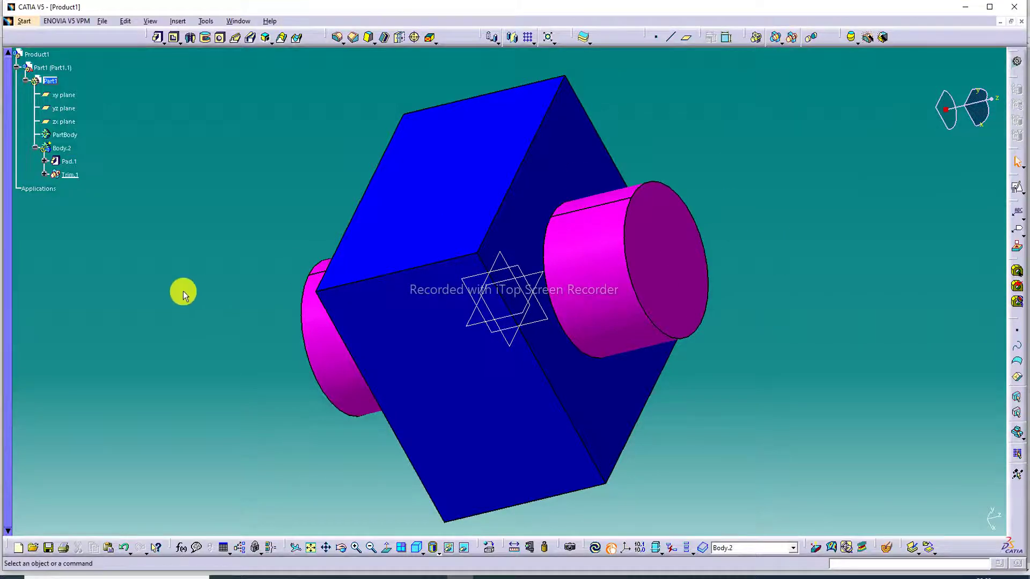
{"action": "left_click", "coordinate": [127, 549]}
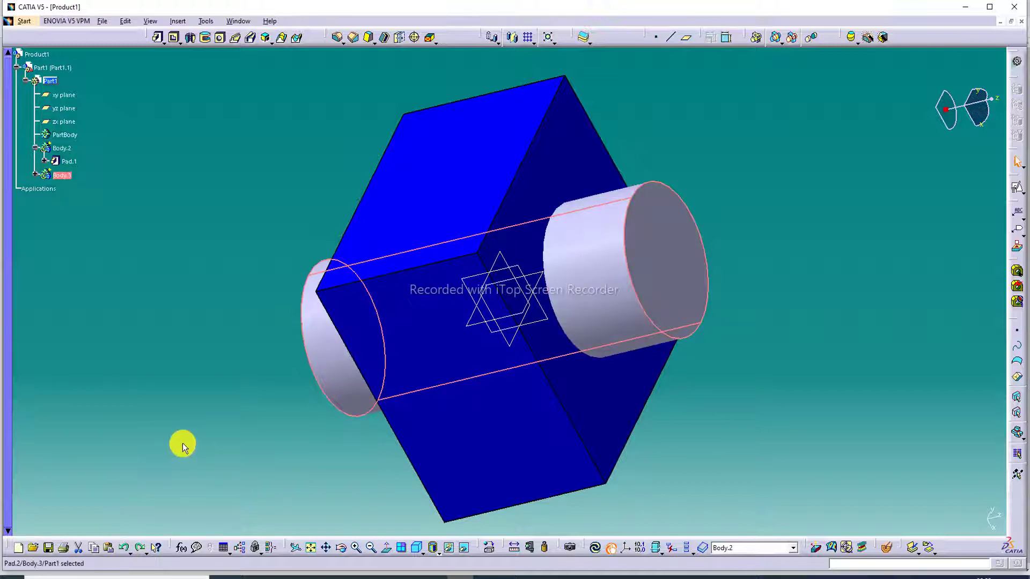
{"action": "left_click", "coordinate": [182, 443]}
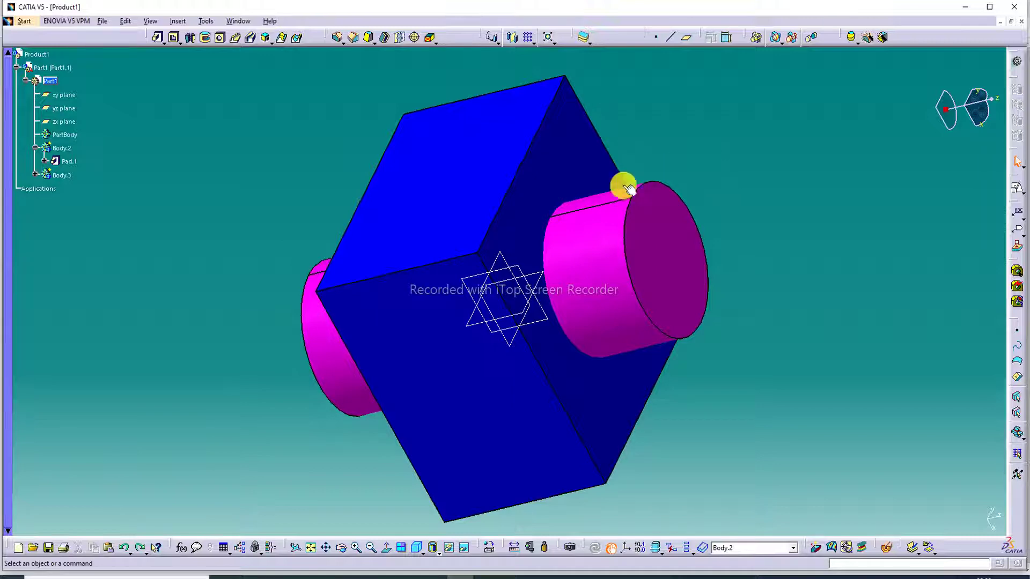
Union Trim Body.2 with Body.3, removing the cylinder's side faces protruding on both sides of the block
{"action": "middle_click_drag", "start_coordinate": [593, 200], "coordinate": [713, 285]}
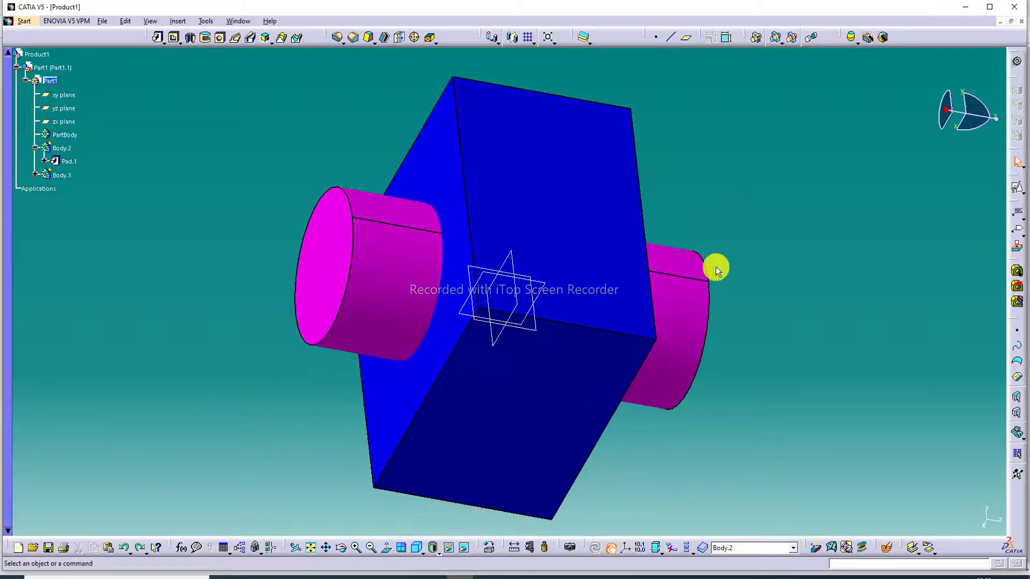
{"action": "left_click", "coordinate": [791, 38]}
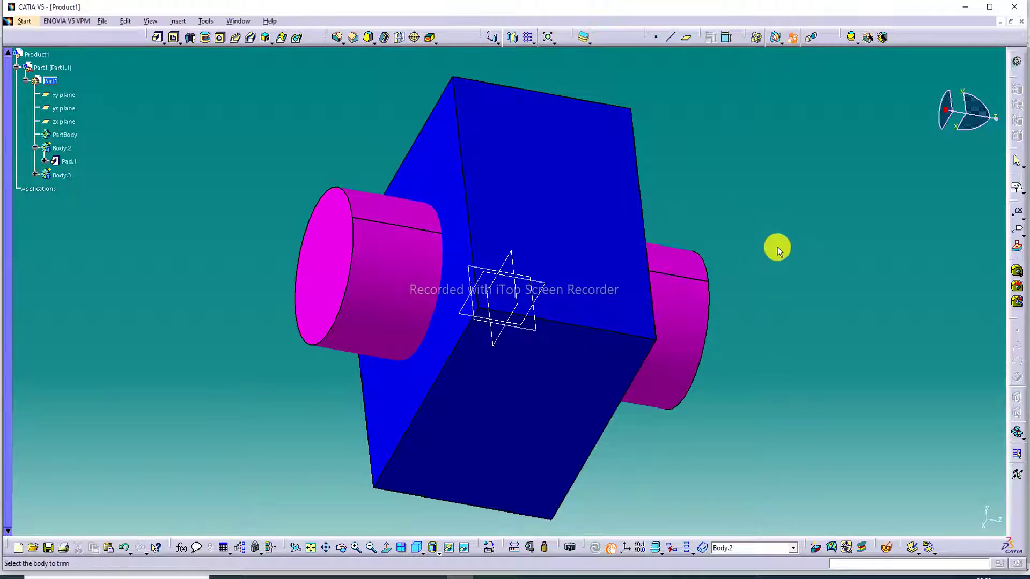
{"action": "left_click", "coordinate": [581, 259]}
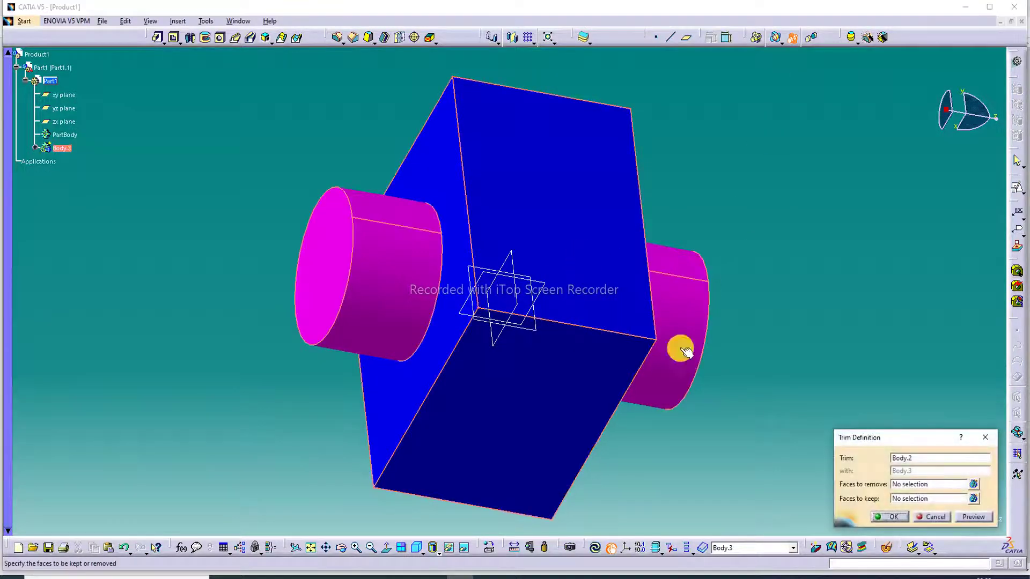
{"action": "left_click", "coordinate": [911, 484]}
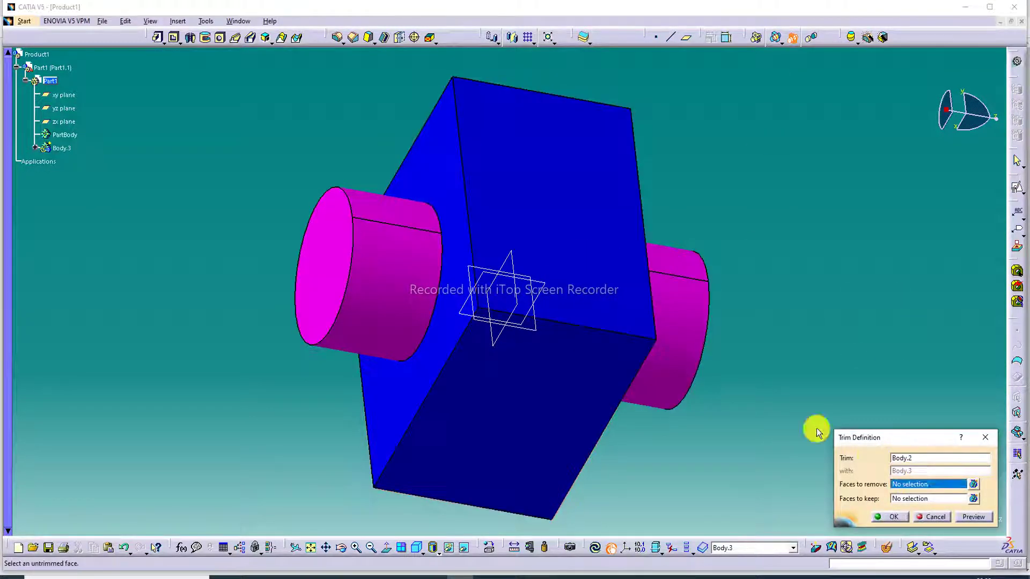
{"action": "left_click", "coordinate": [694, 322]}
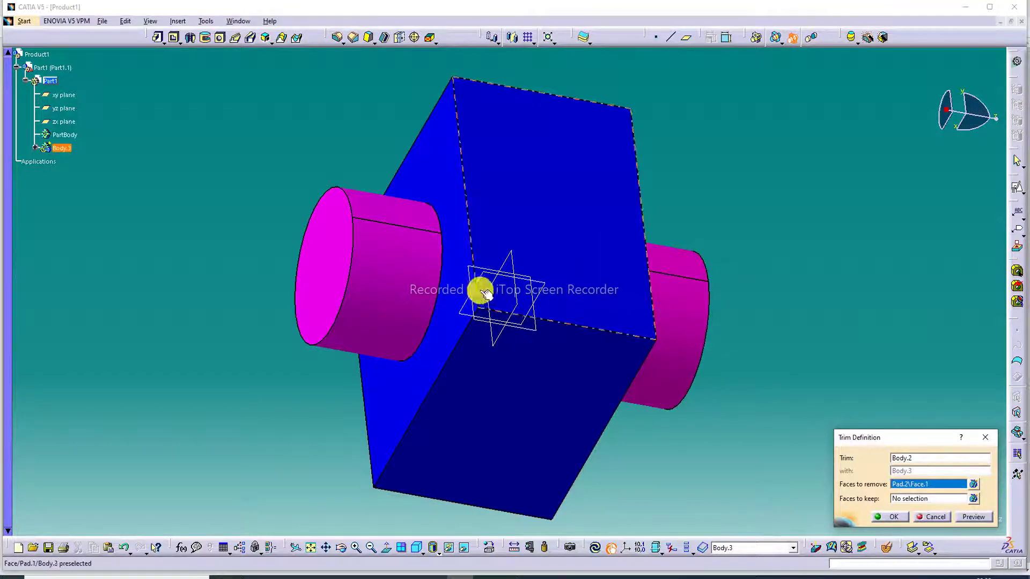
{"action": "left_click", "coordinate": [414, 277]}
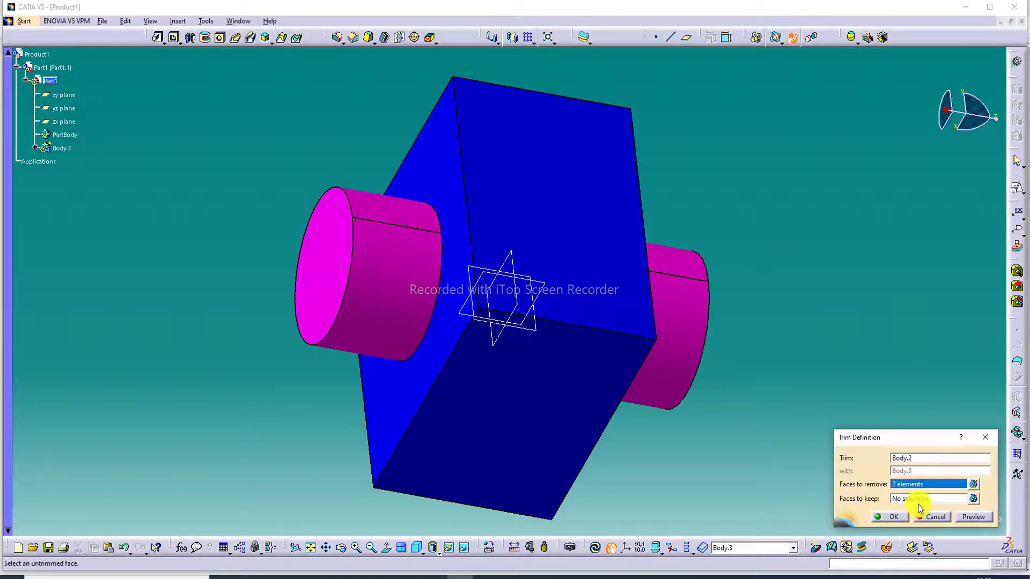
{"action": "left_click", "coordinate": [968, 517]}
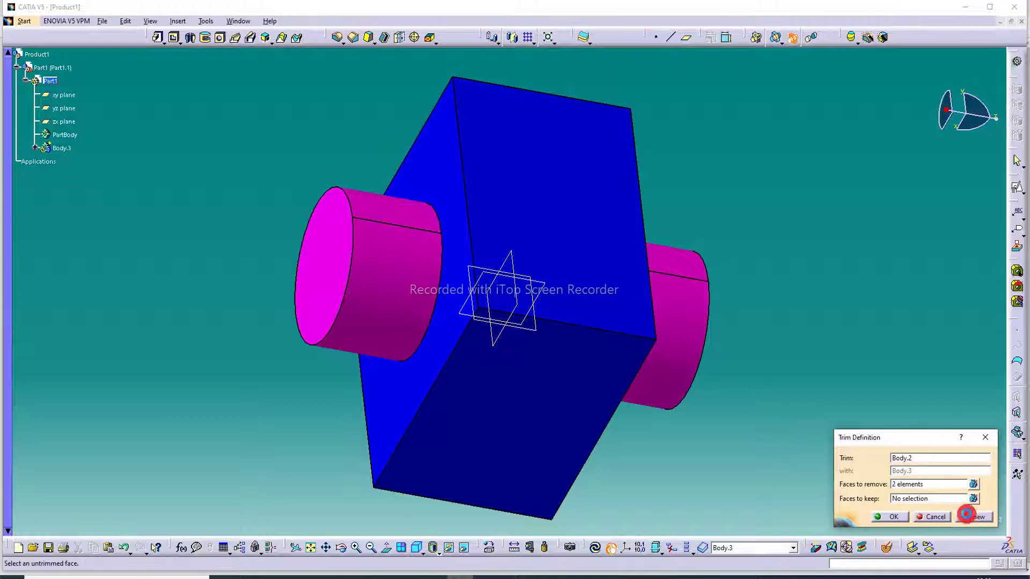
{"action": "left_click", "coordinate": [899, 516]}
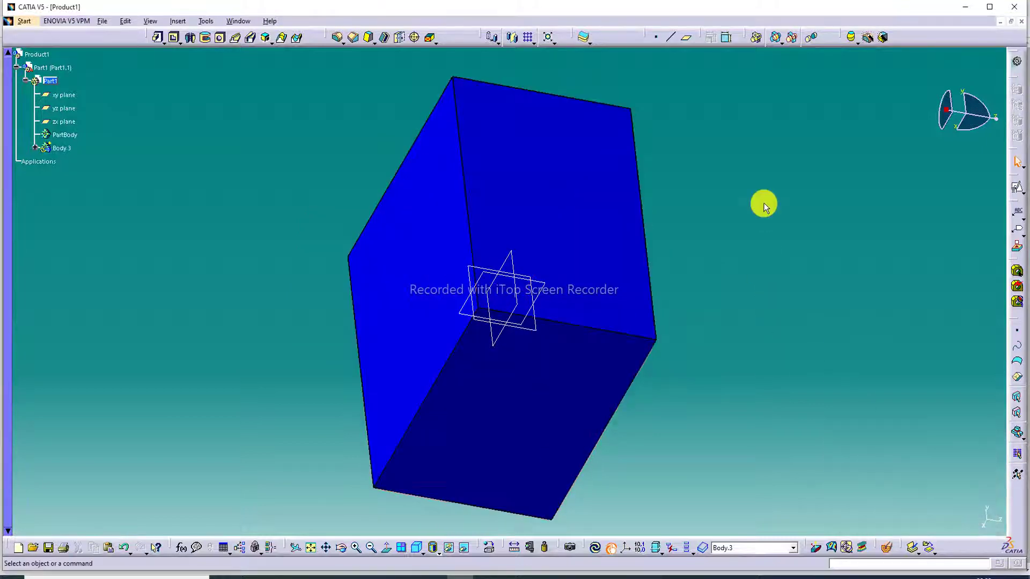
Examine the trimmed block from several sides and switch to the Lecture-58 PDF in the web browser
{"action": "middle_click_drag", "start_coordinate": [722, 132], "coordinate": [620, 185]}
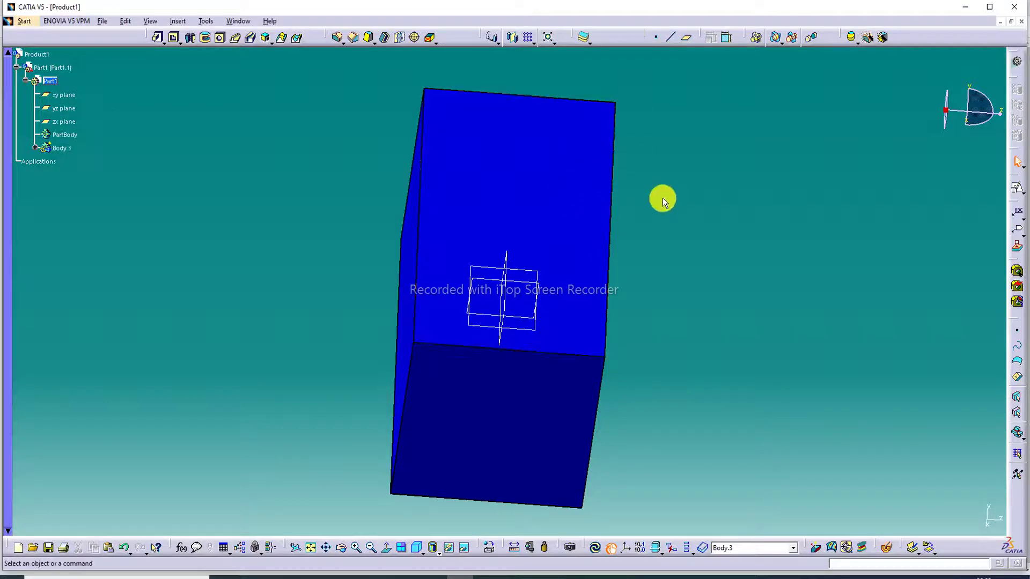
{"action": "middle_click_drag", "start_coordinate": [662, 198], "coordinate": [759, 229]}
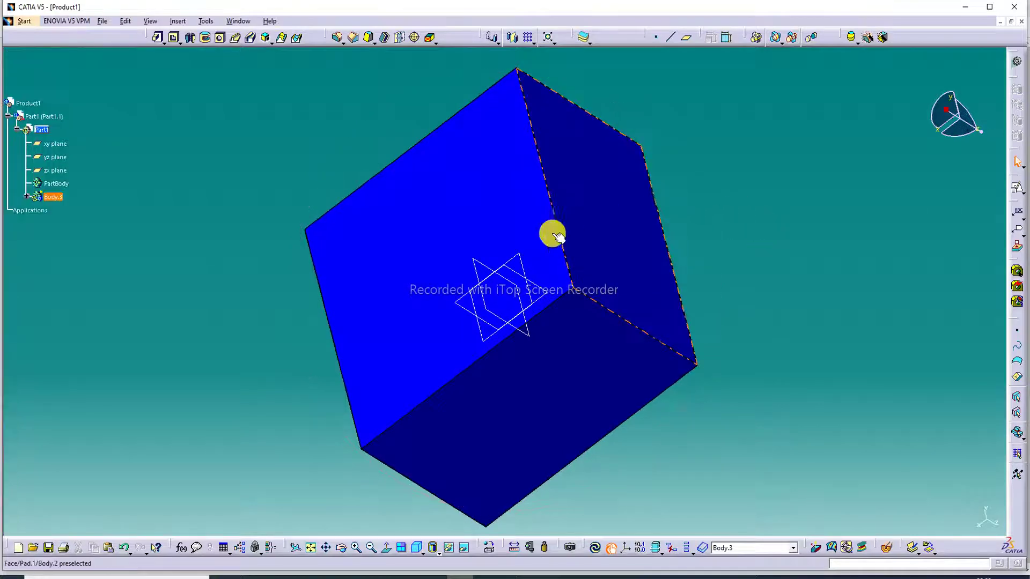
{"action": "middle_click_drag", "start_coordinate": [483, 236], "coordinate": [459, 273]}
{"action": "middle_click_drag", "start_coordinate": [708, 230], "coordinate": [441, 211]}
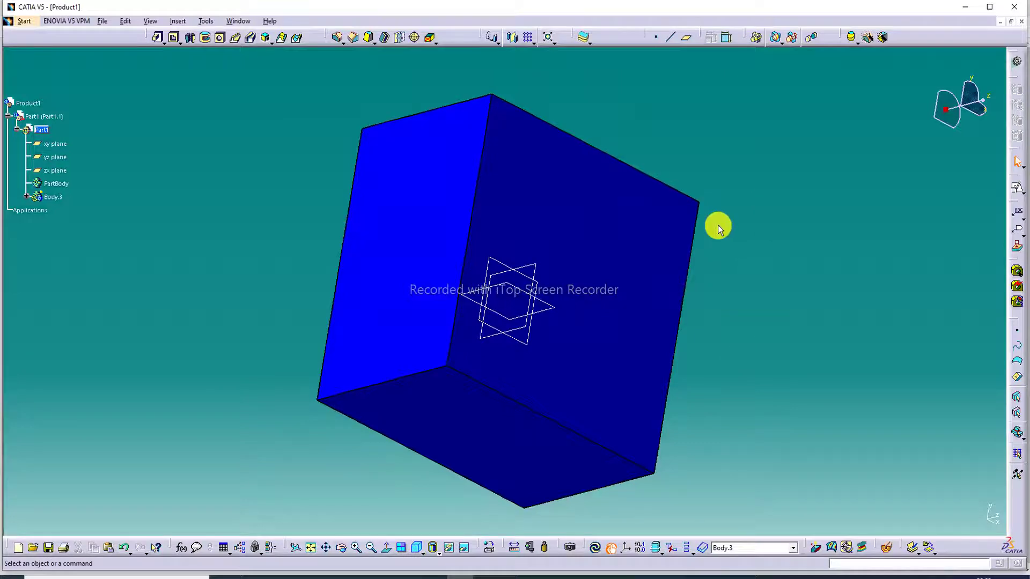
{"action": "left_click", "coordinate": [314, 575]}
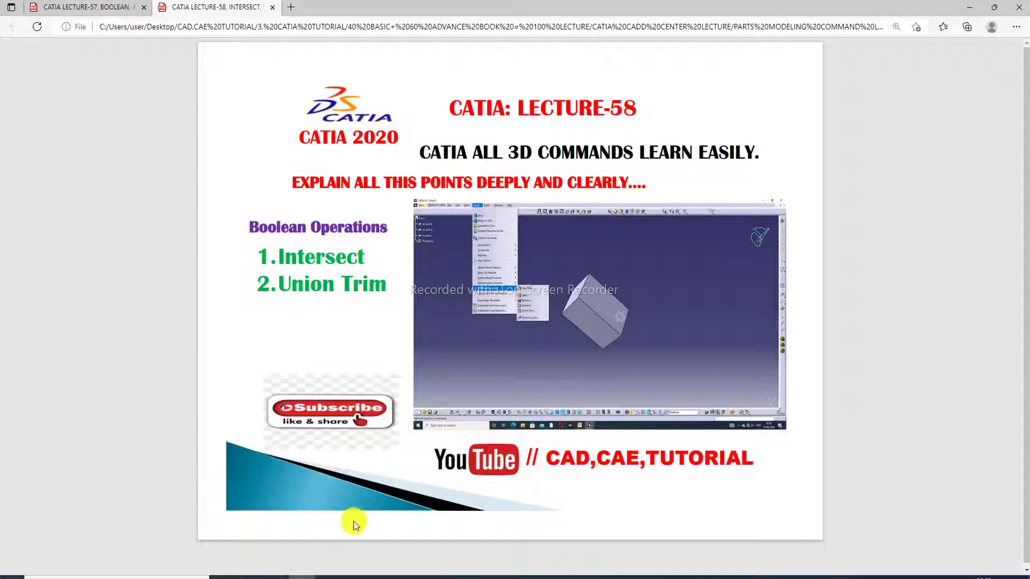